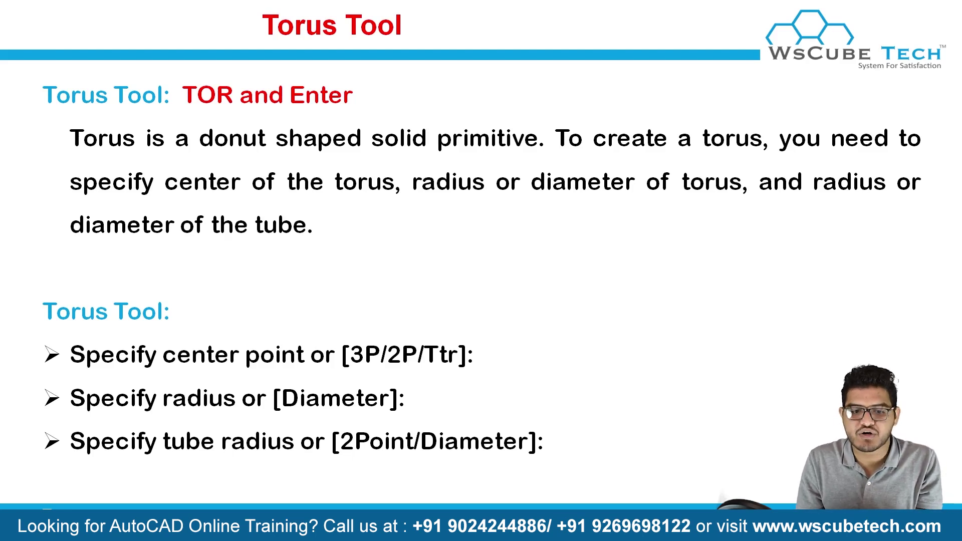
Step: Switch from the Torus Tool slide to the AutoCAD 2019 window
key(alt+Tab)
key(alt+Tab)
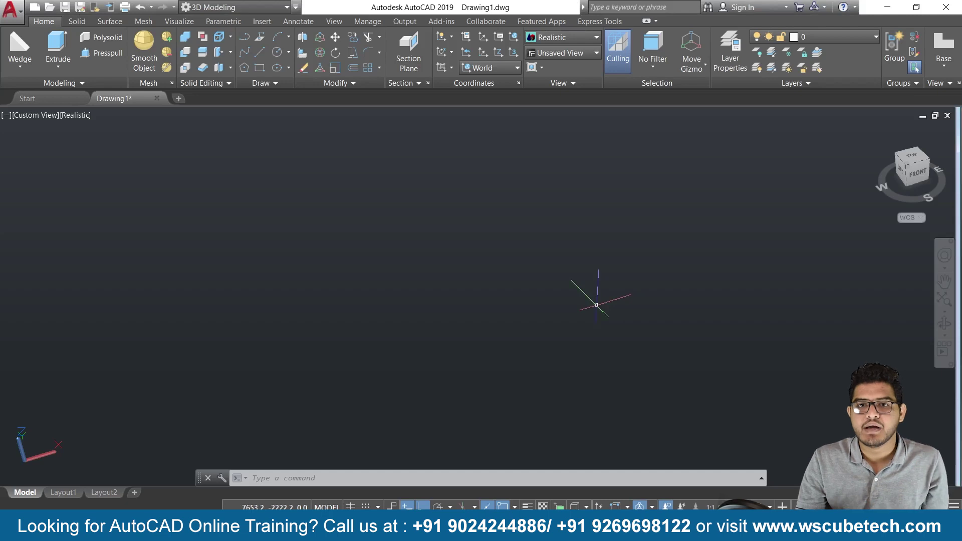
Step: Pick Torus from the solid primitives list, cancel it, then start TORUS from the command line
click(35, 62)
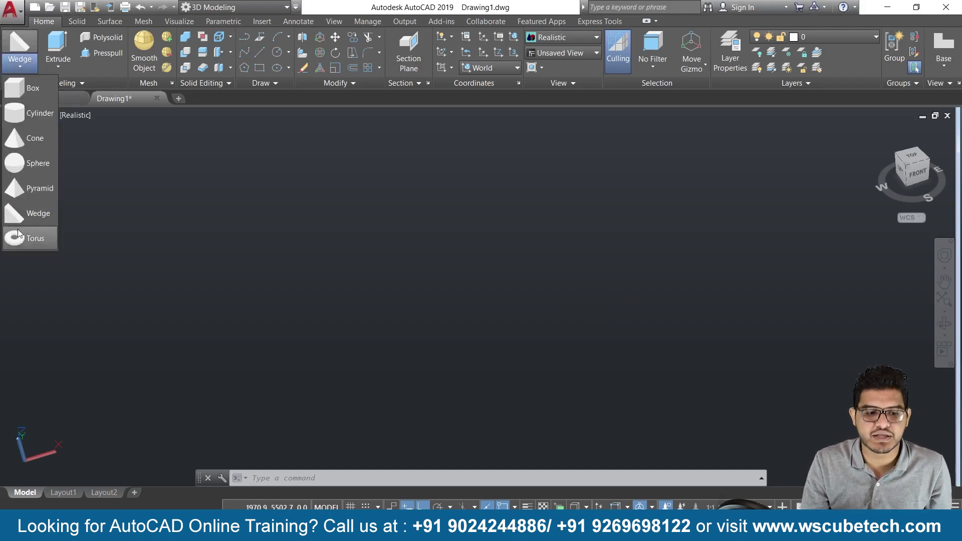
click(30, 241)
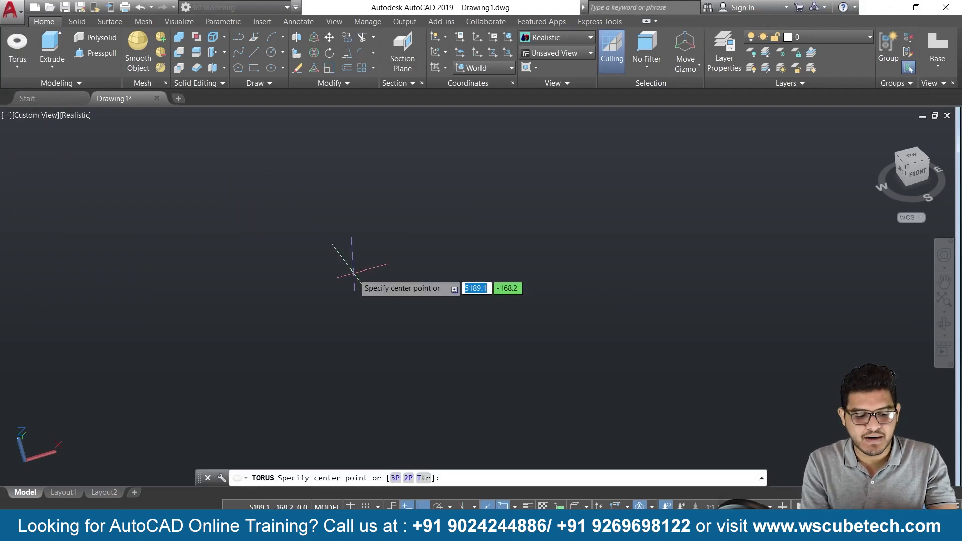
key(Escape)
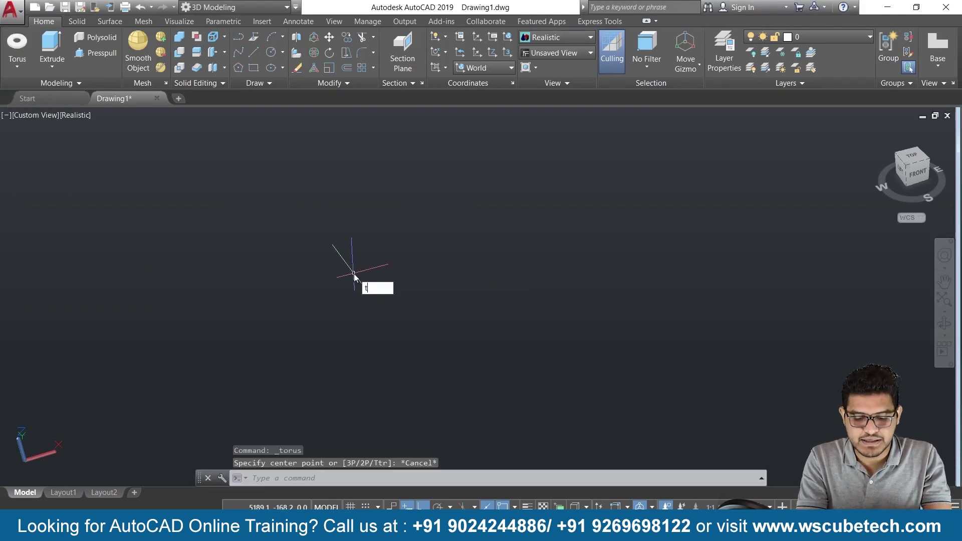
text(TOR)
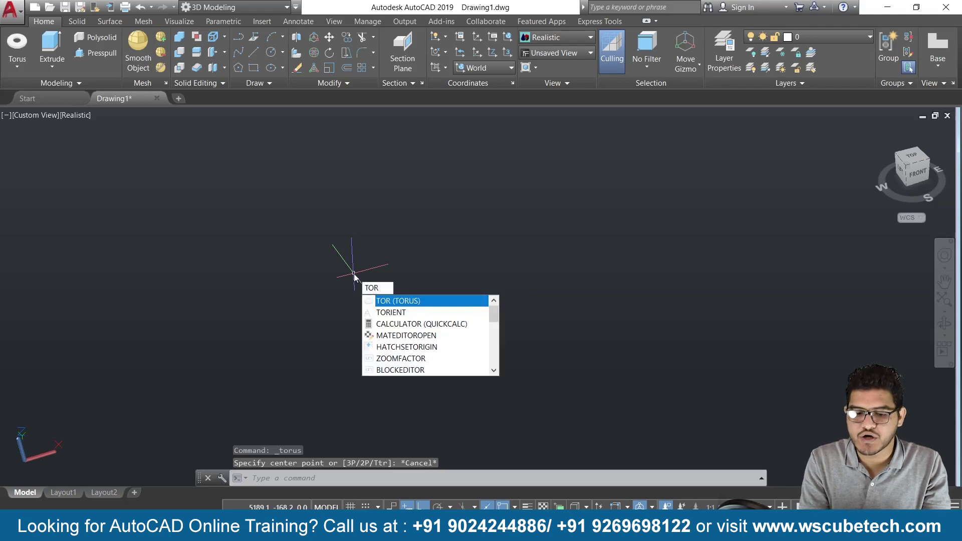
key(Return)
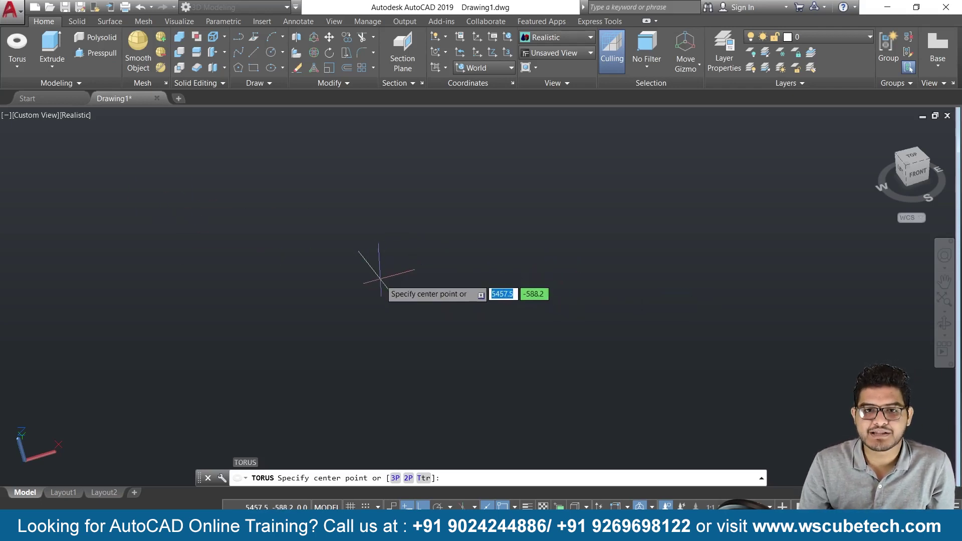
Step: Place the torus centre in the empty viewport and set its radius to 150
click(340, 284)
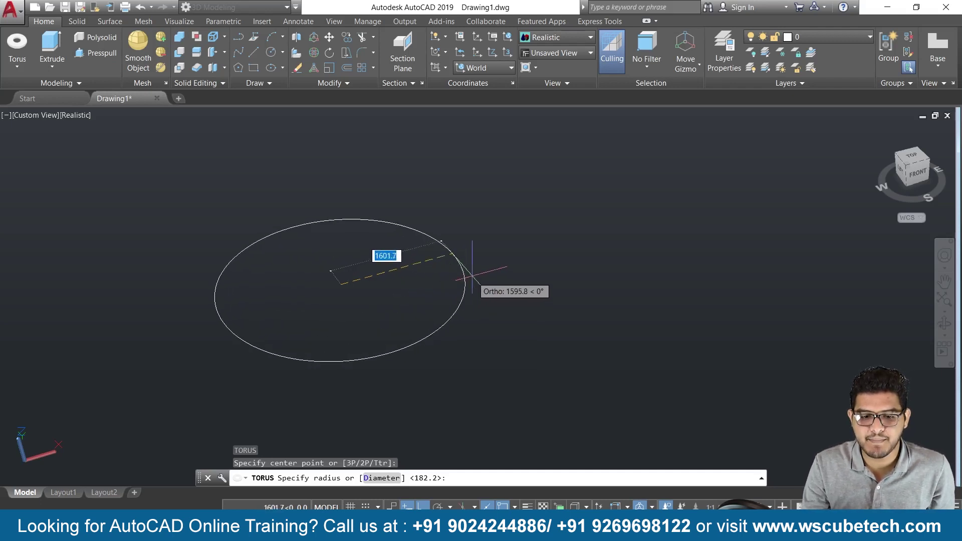
text(150)
key(Return)
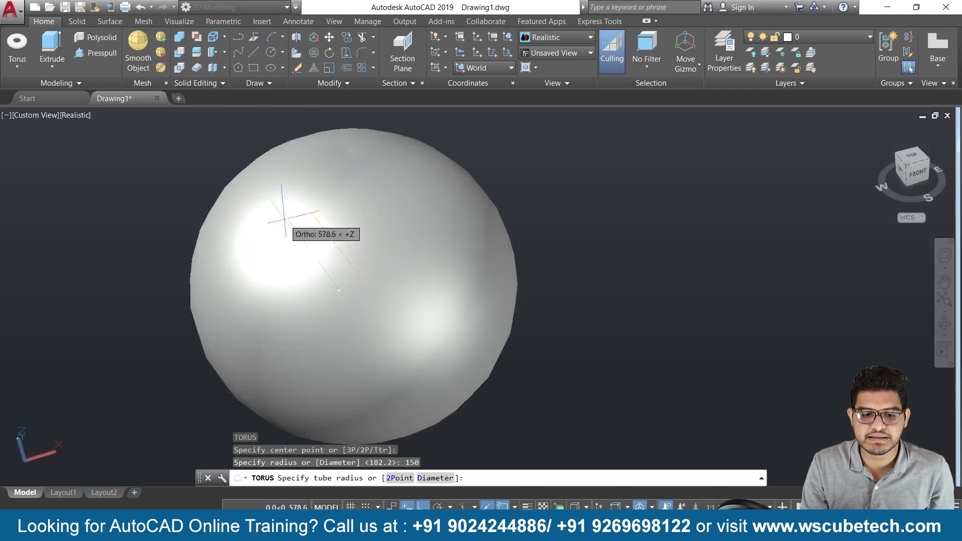
scroll(380, 320, down, 3)
Step: Zoom and pan to centre the torus preview in the view
scroll(416, 325, down, 3)
scroll(430, 360, up, 3)
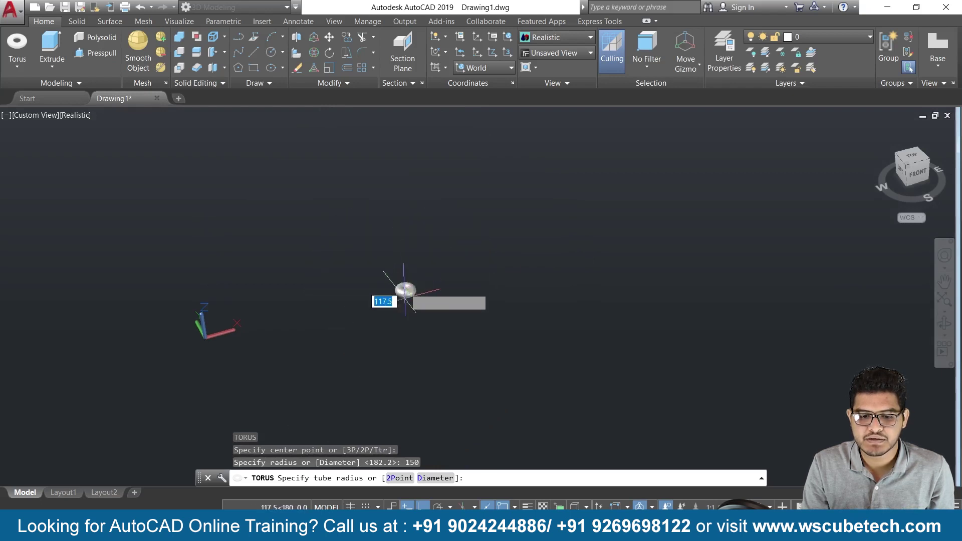
scroll(403, 290, up, 2)
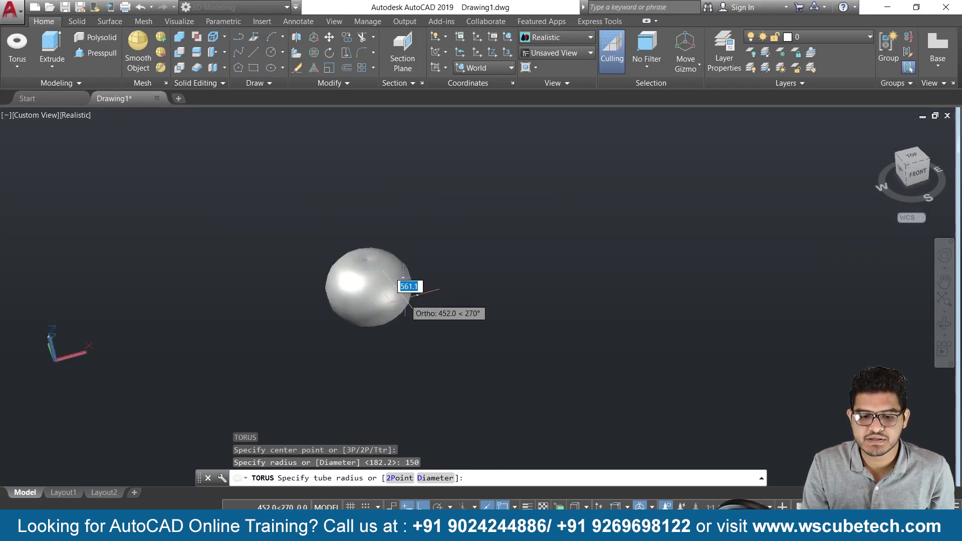
scroll(380, 288, up, 2)
scroll(351, 288, up, 2)
scroll(250, 301, up, 3)
scroll(300, 286, up, 2)
scroll(296, 278, down, 6)
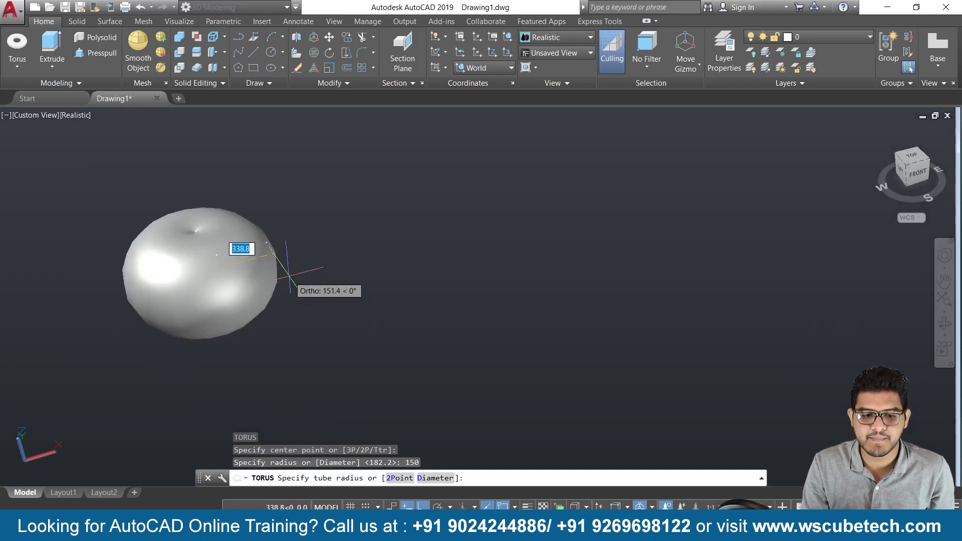
scroll(359, 286, up, 1)
middle_drag(351, 285, 611, 297)
scroll(600, 293, up, 2)
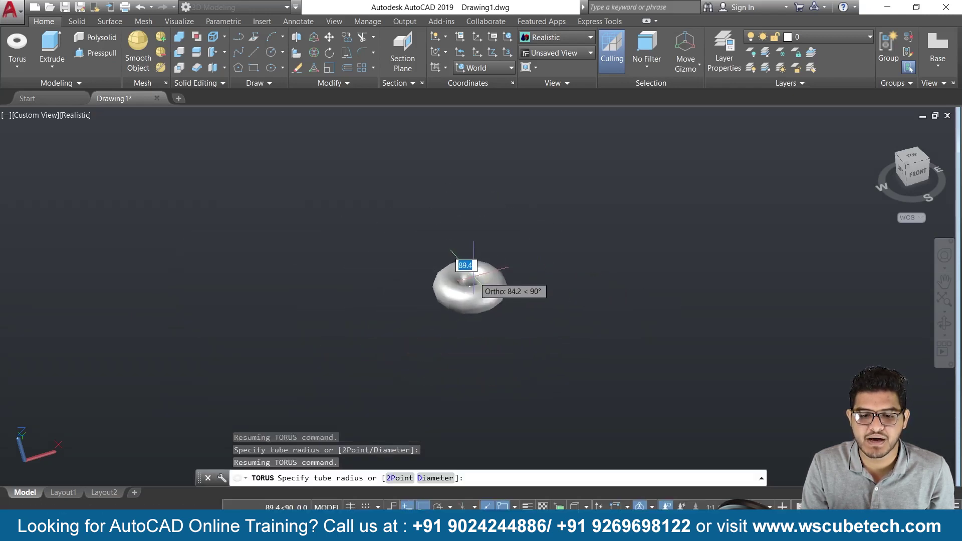
scroll(471, 271, up, 2)
scroll(468, 267, up, 1)
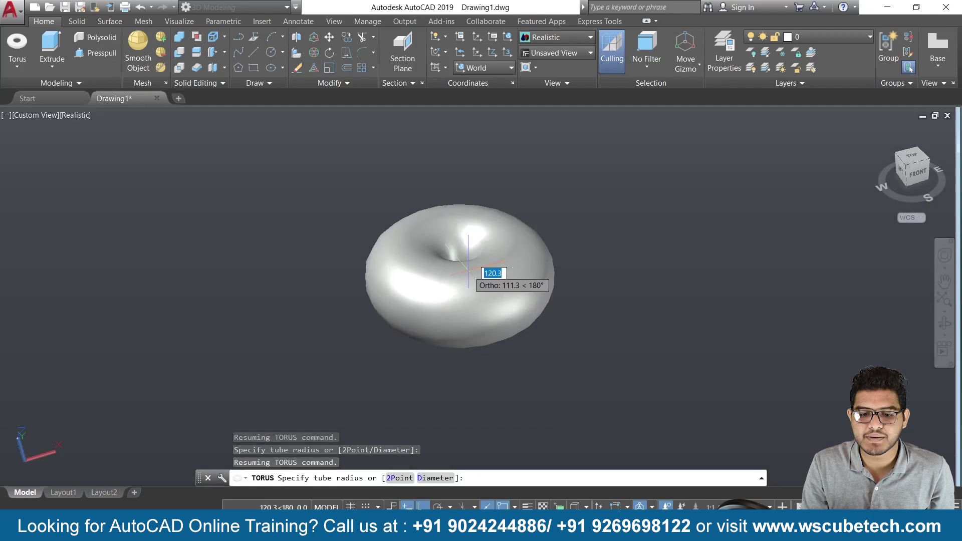
scroll(466, 271, up, 1)
scroll(457, 273, up, 2)
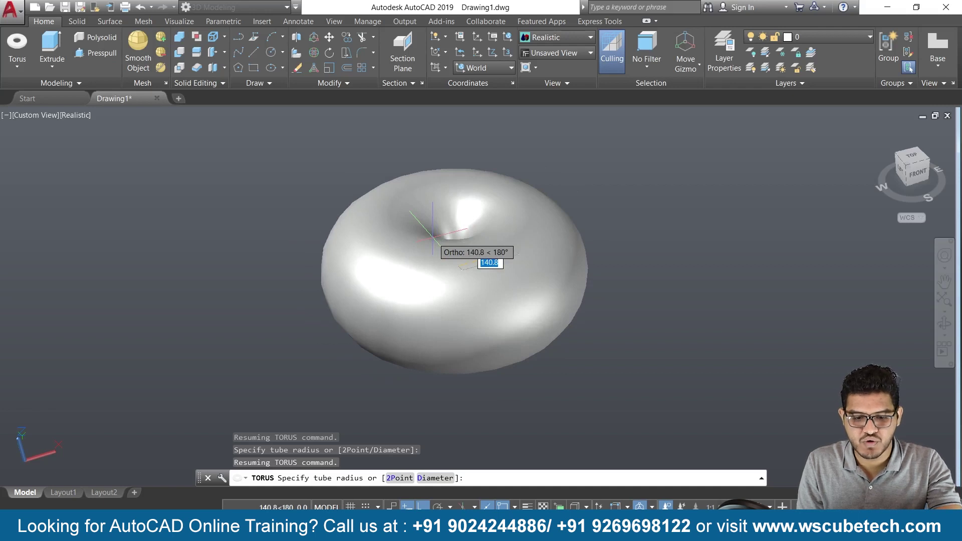
Step: Turn Ortho off and complete the torus with a tube radius of 50
key(F8)
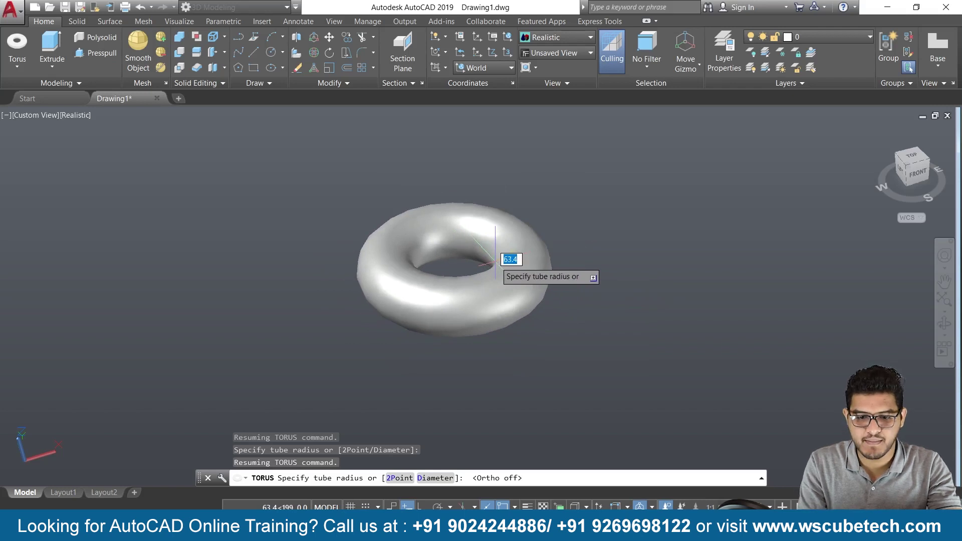
text(50)
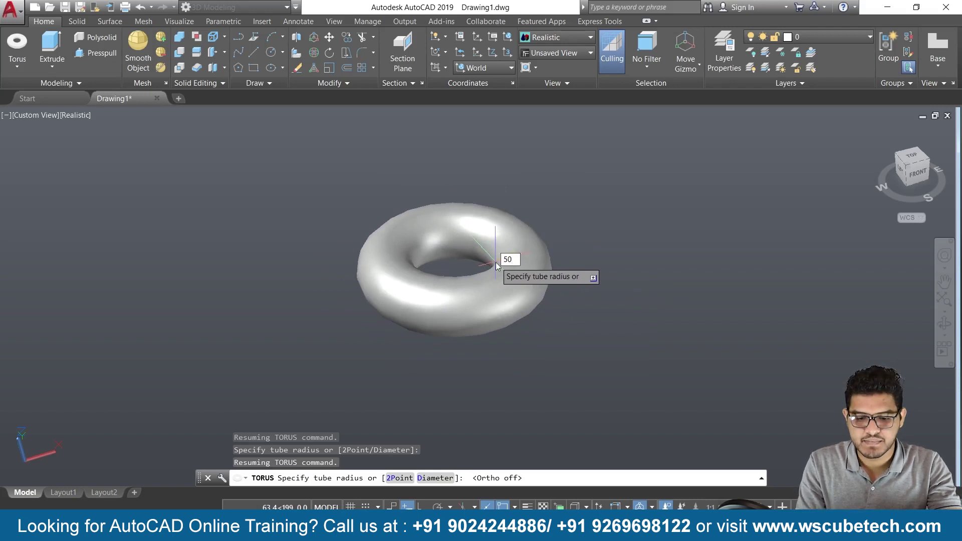
key(Return)
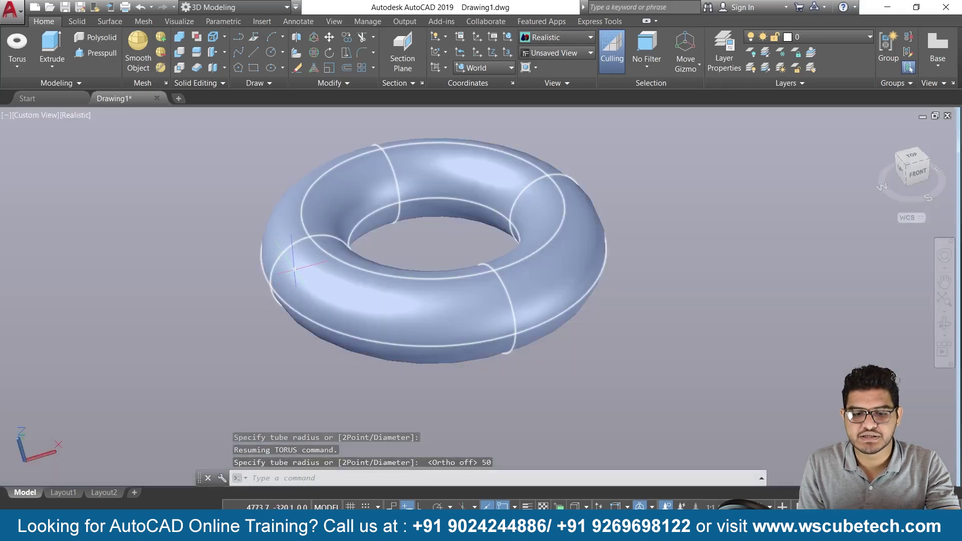
scroll(538, 186, up, 2)
mouse_move(576, 251)
middle_down()
mouse_move(375, 330)
mouse_move(338, 326)
middle_up()
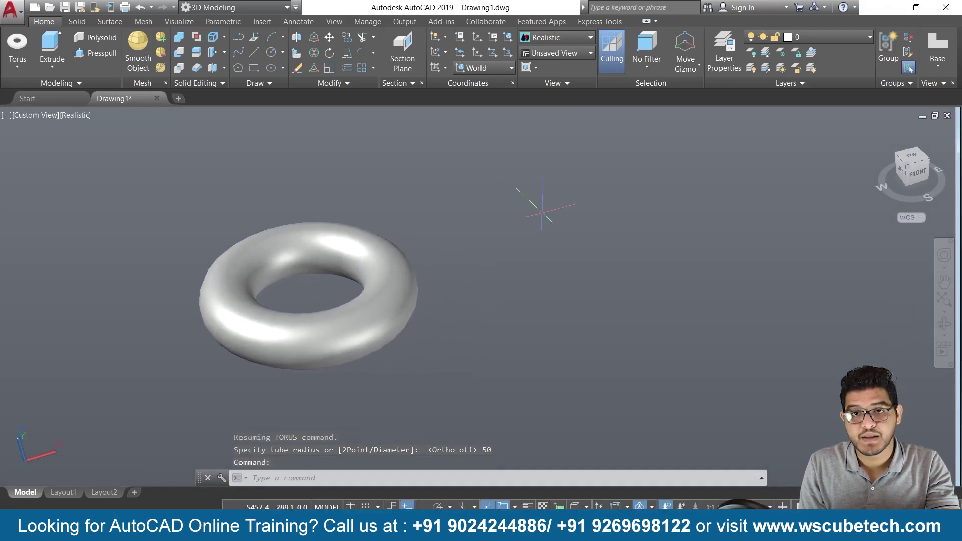
scroll(565, 219, down, 2)
scroll(565, 219, down, 1)
scroll(565, 220, down, 1)
scroll(565, 220, up, 2)
scroll(565, 220, up, 2)
scroll(565, 220, up, 1)
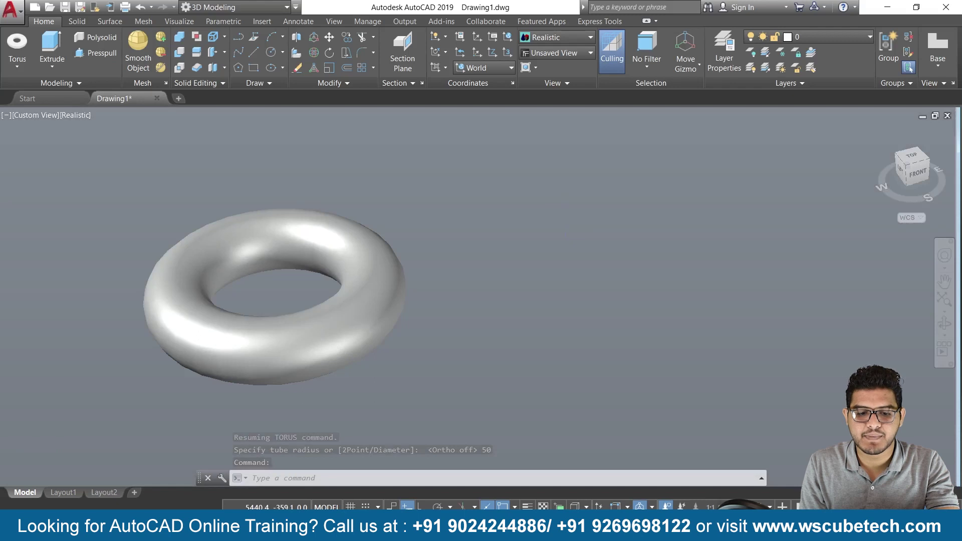
scroll(561, 216, down, 2)
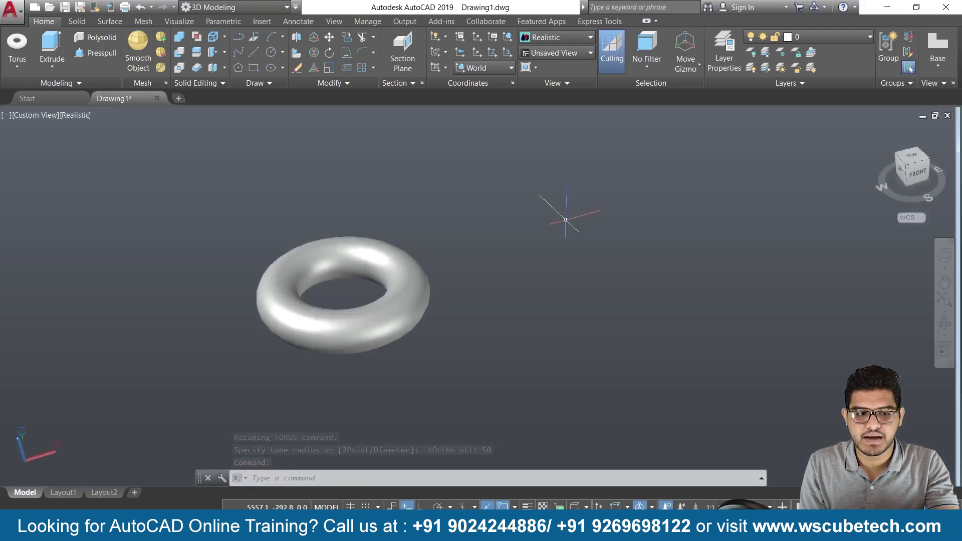
Step: Place a second torus beside the first with radius 200 and tube diameter 60
click(18, 44)
scroll(545, 260, down, 1)
scroll(546, 261, down, 1)
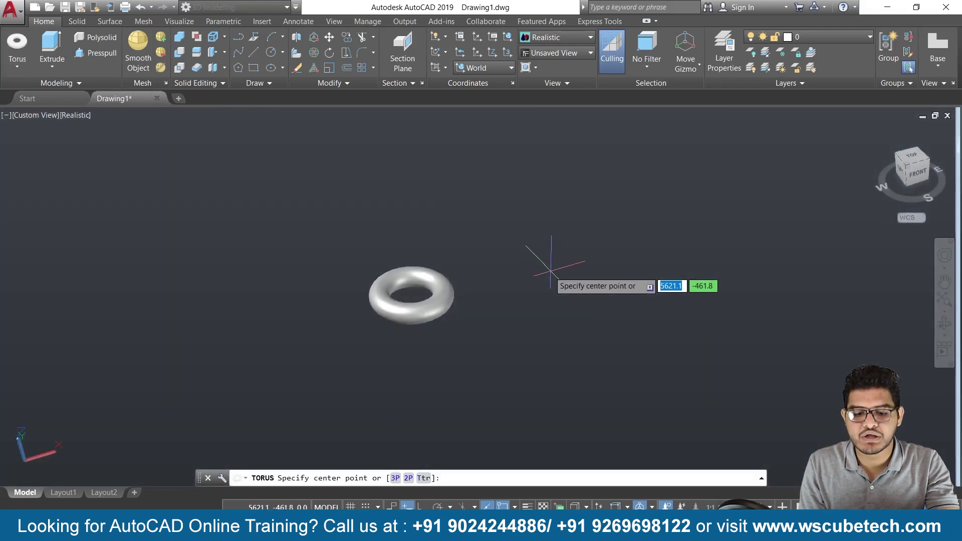
middle_drag(548, 254, 402, 279)
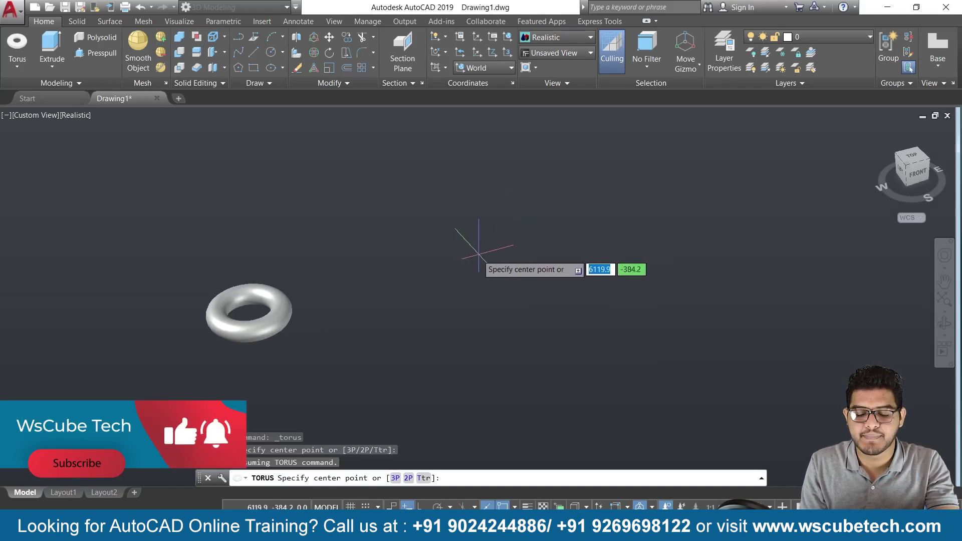
click(478, 255)
text(200)
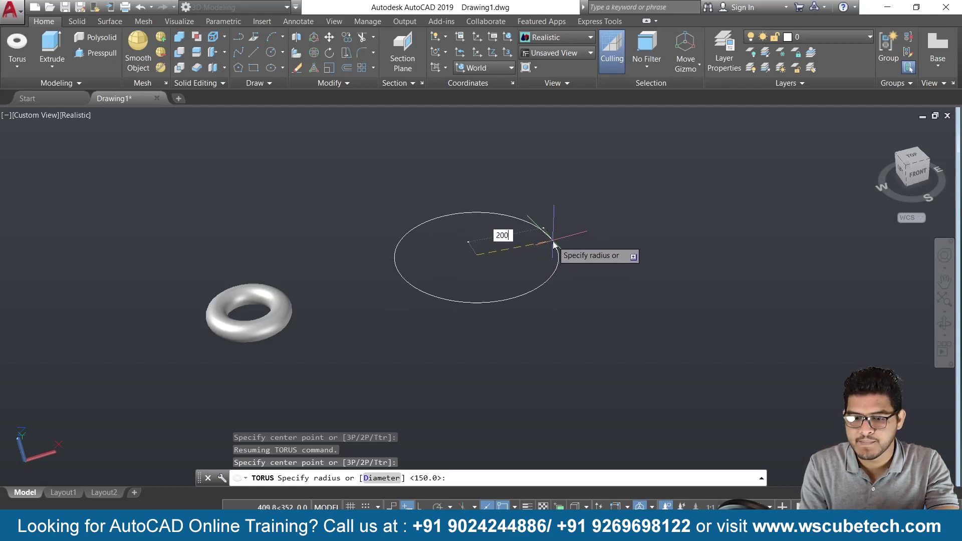
key(Return)
text(d)
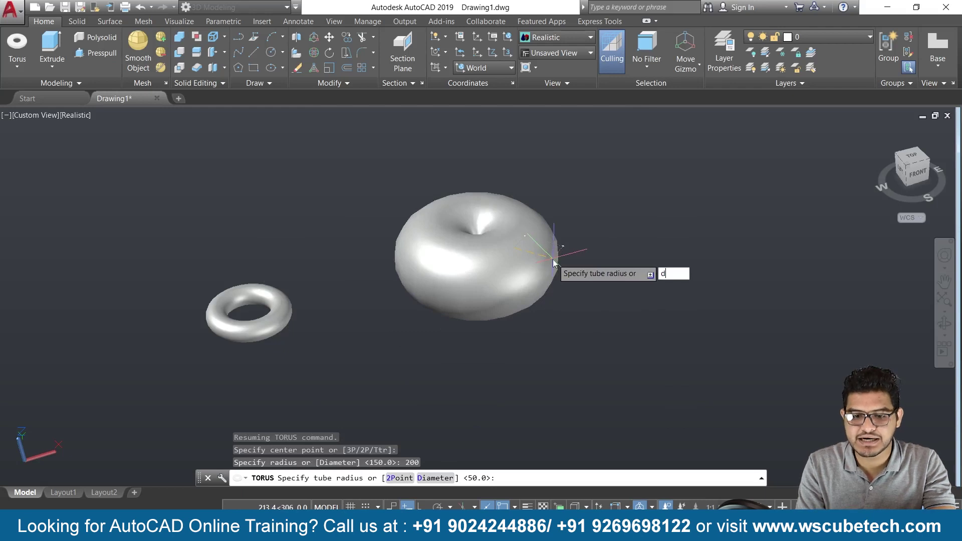
key(Return)
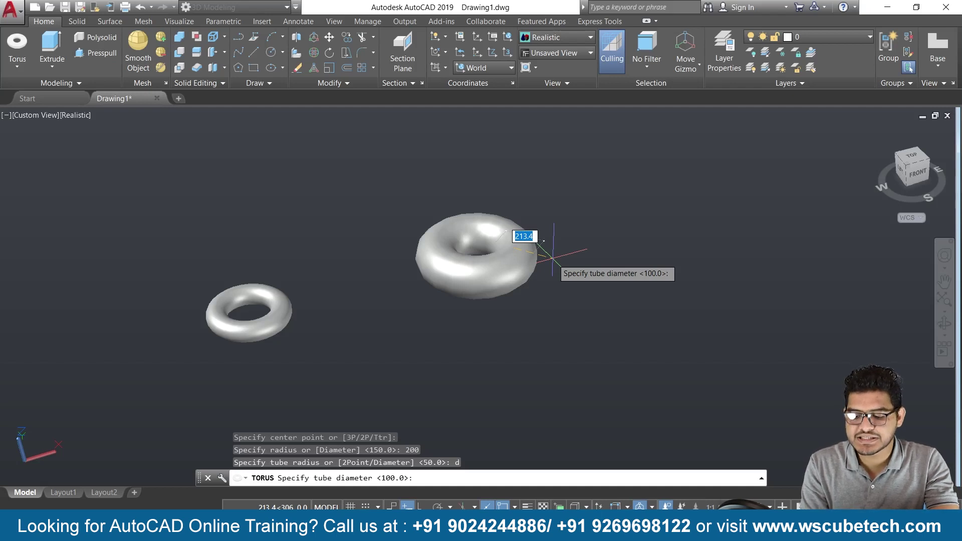
text(60)
key(Return)
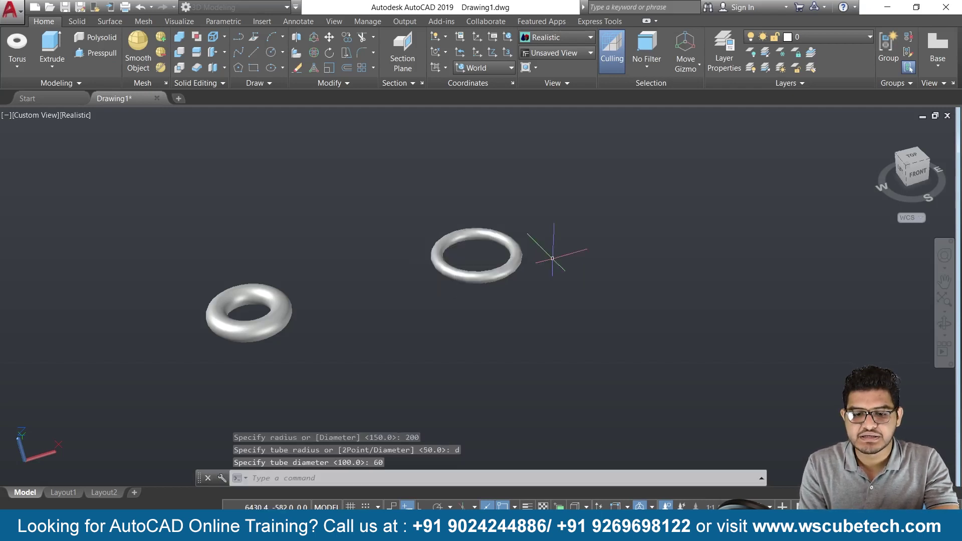
Step: Zoom and pan so the thin ring moves to the left
scroll(476, 297, up, 3)
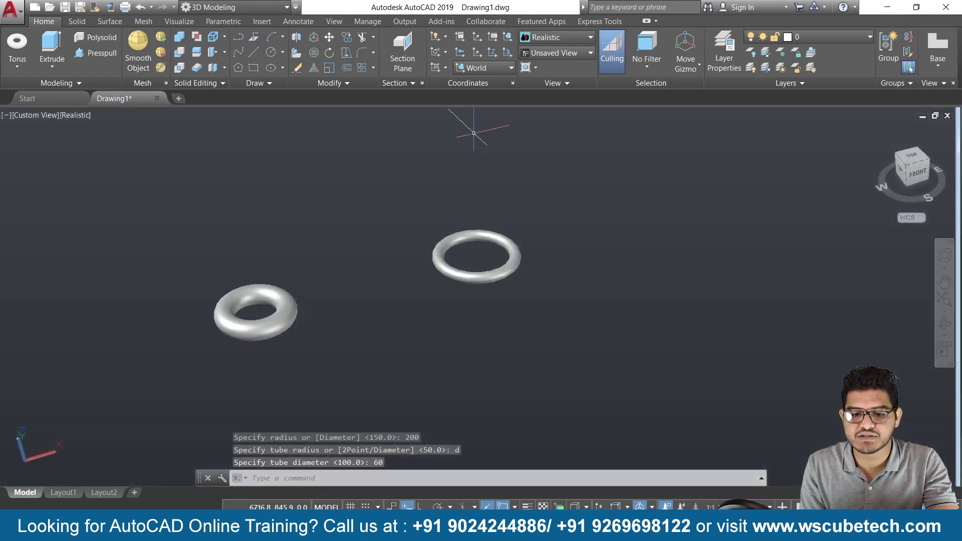
scroll(466, 211, up, 2)
scroll(467, 204, up, 2)
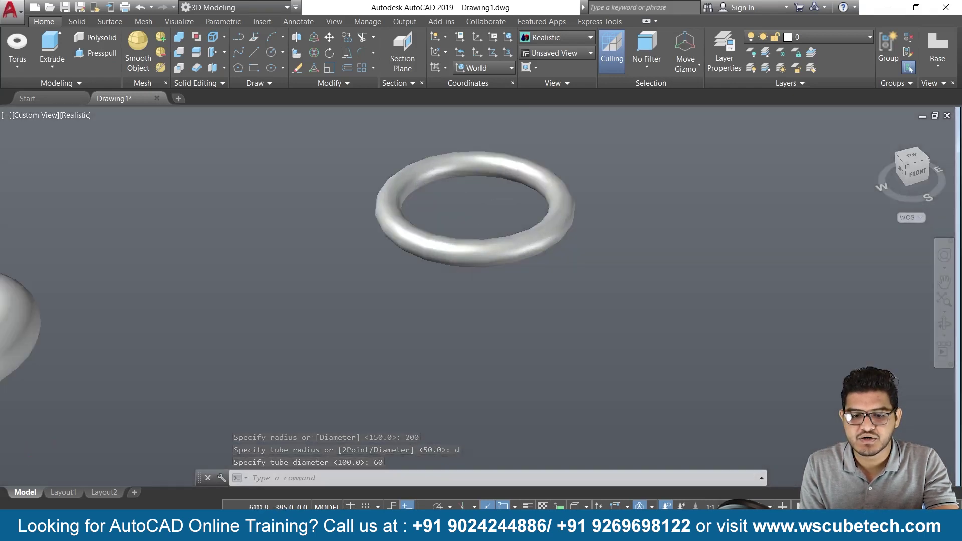
scroll(477, 191, up, 3)
scroll(501, 160, down, 3)
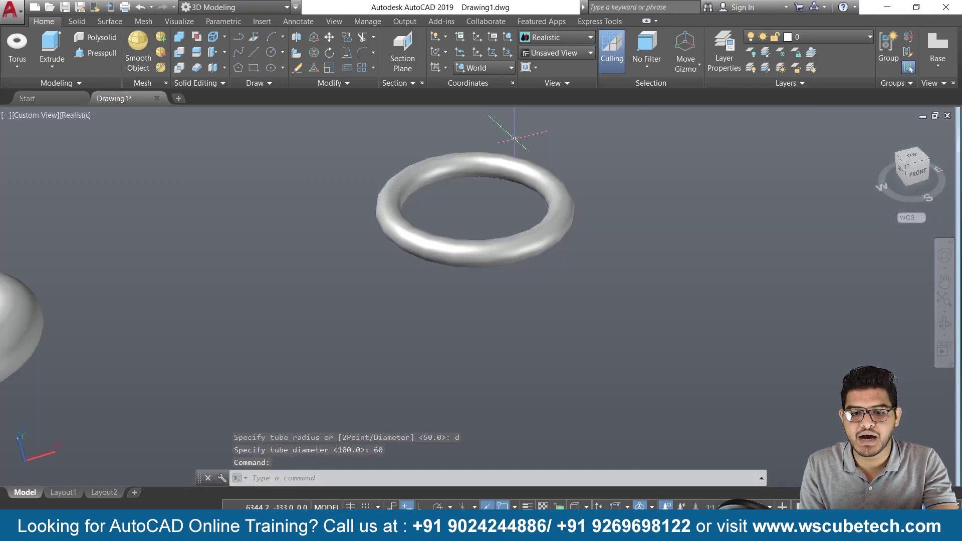
scroll(511, 146, down, 2)
scroll(512, 147, down, 1)
scroll(507, 157, up, 2)
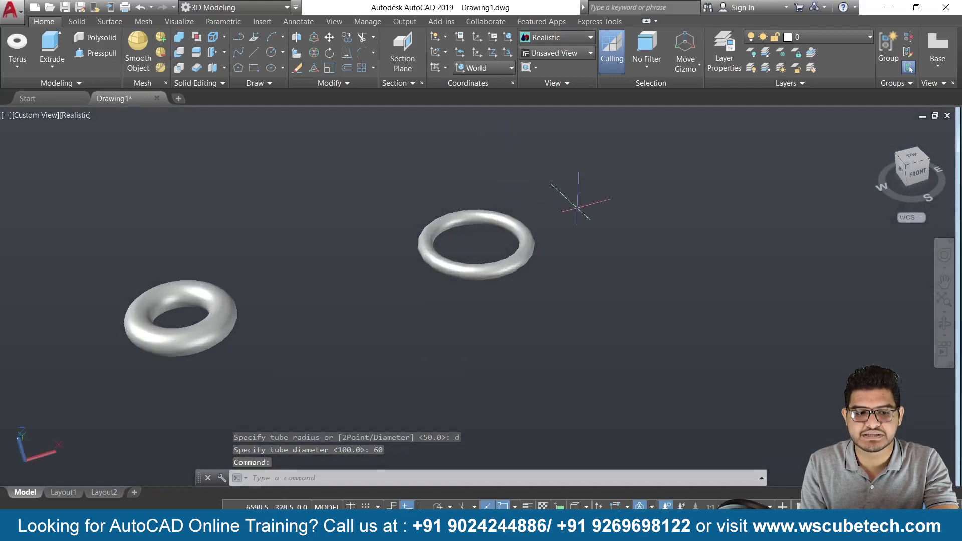
mouse_move(561, 227)
middle_down()
mouse_move(408, 241)
mouse_move(236, 272)
middle_up()
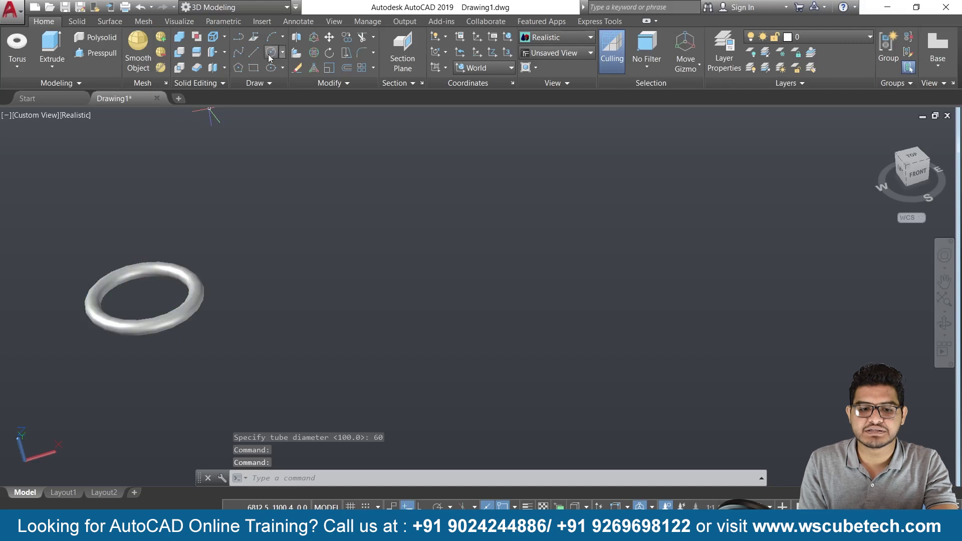
Step: Build a 3P torus through three picked points, clicking to set a thick tube radius
click(18, 45)
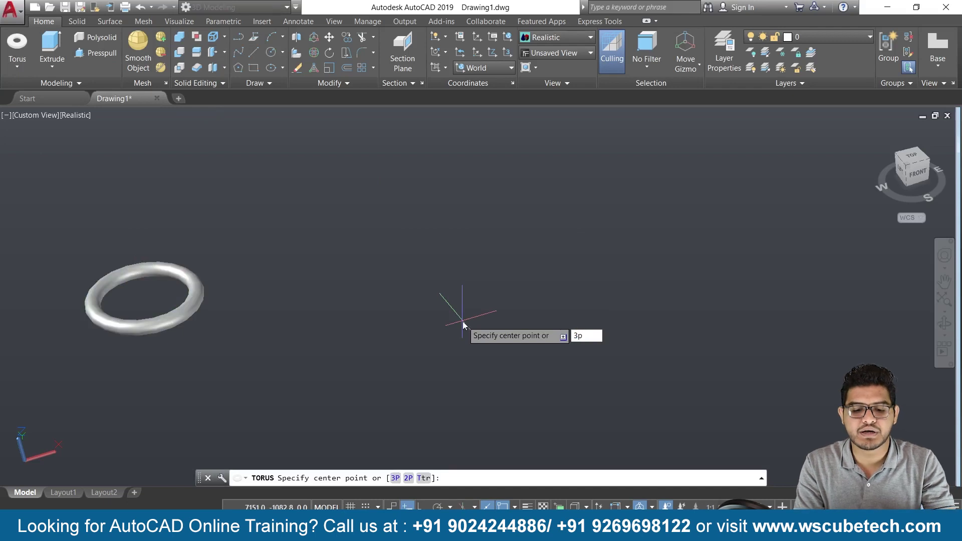
key(Return)
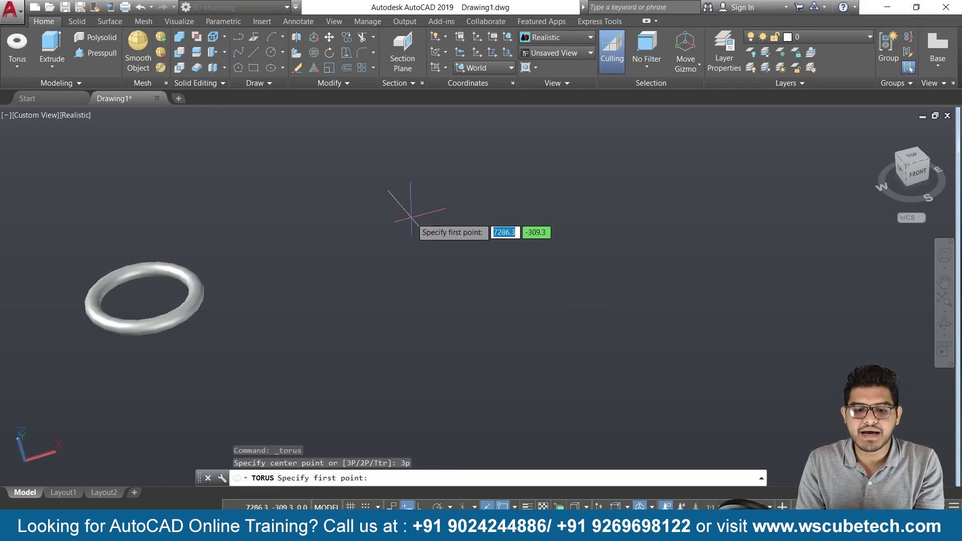
click(413, 232)
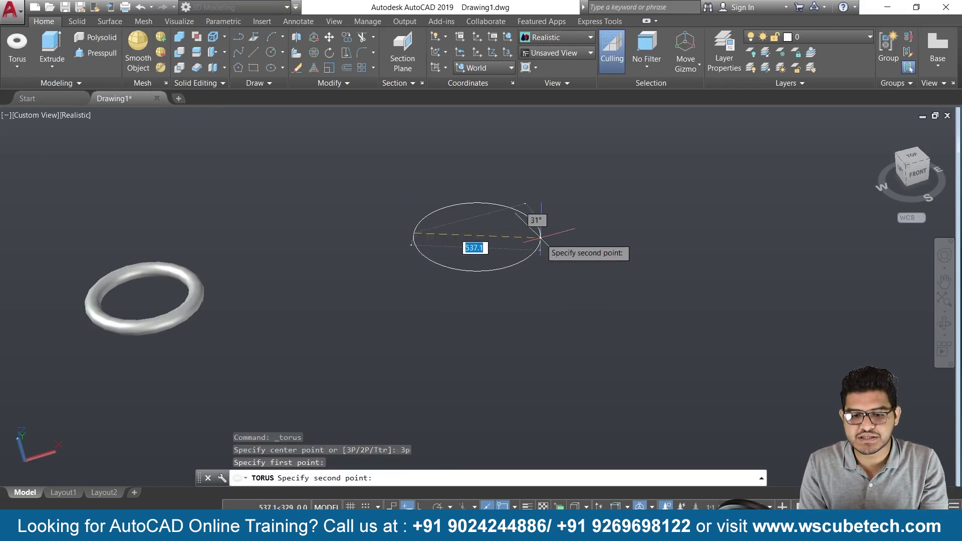
click(545, 173)
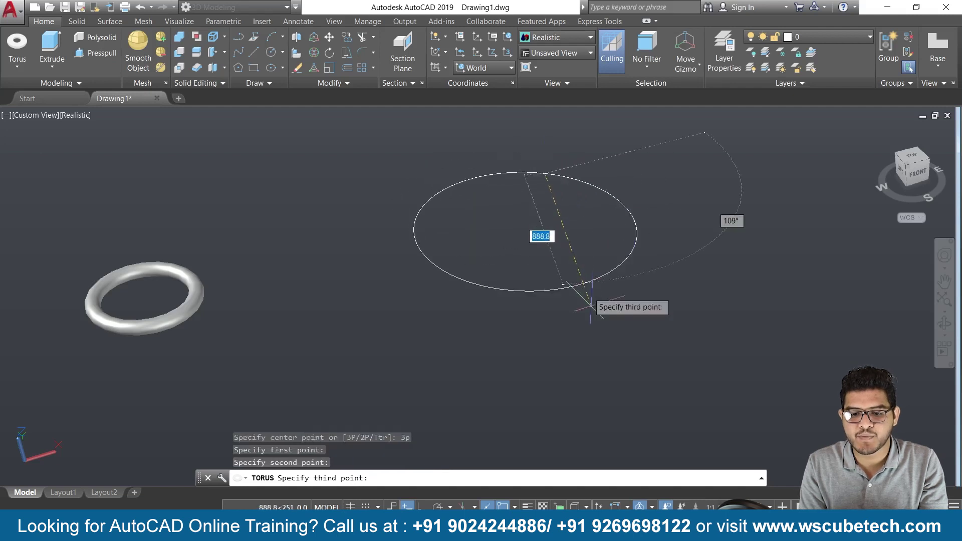
click(576, 324)
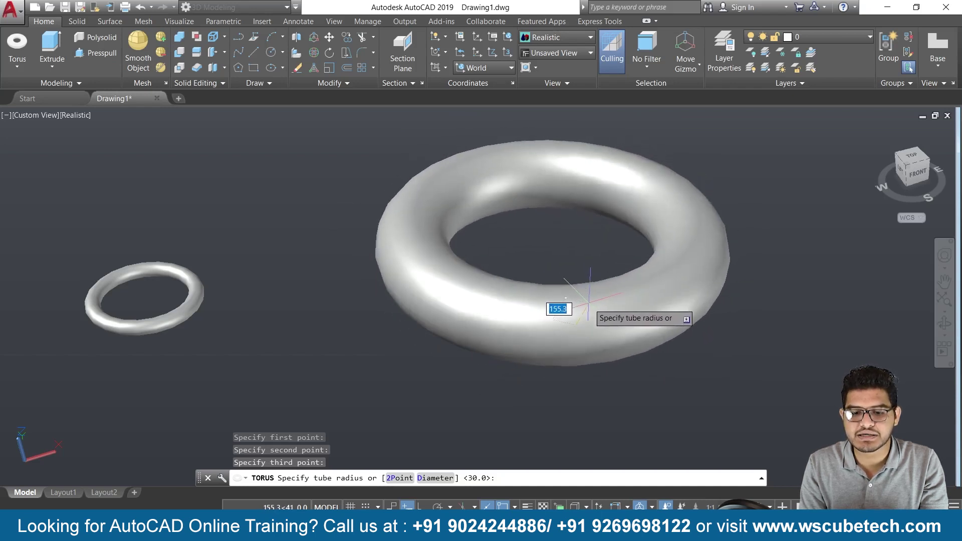
click(585, 334)
Step: Build a 2P torus from two picked diameter end points and a clicked tube radius
scroll(302, 346, down, 4)
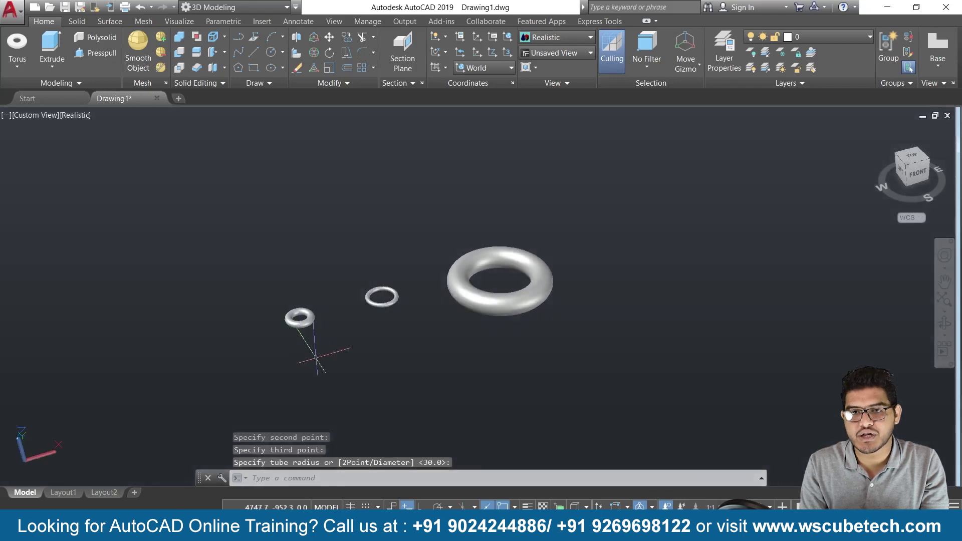
mouse_move(549, 284)
middle_down()
mouse_move(351, 331)
mouse_move(468, 298)
middle_up()
scroll(351, 328, up, 2)
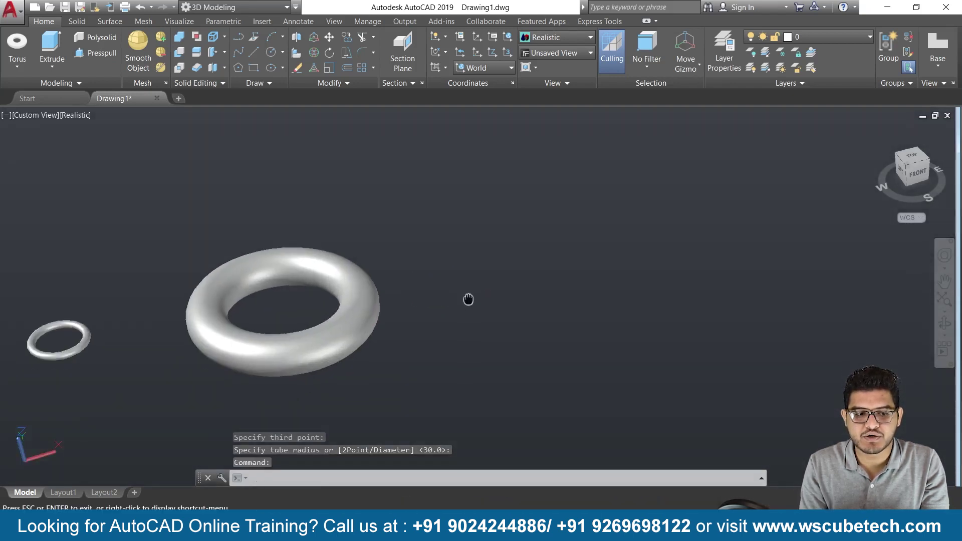
click(25, 59)
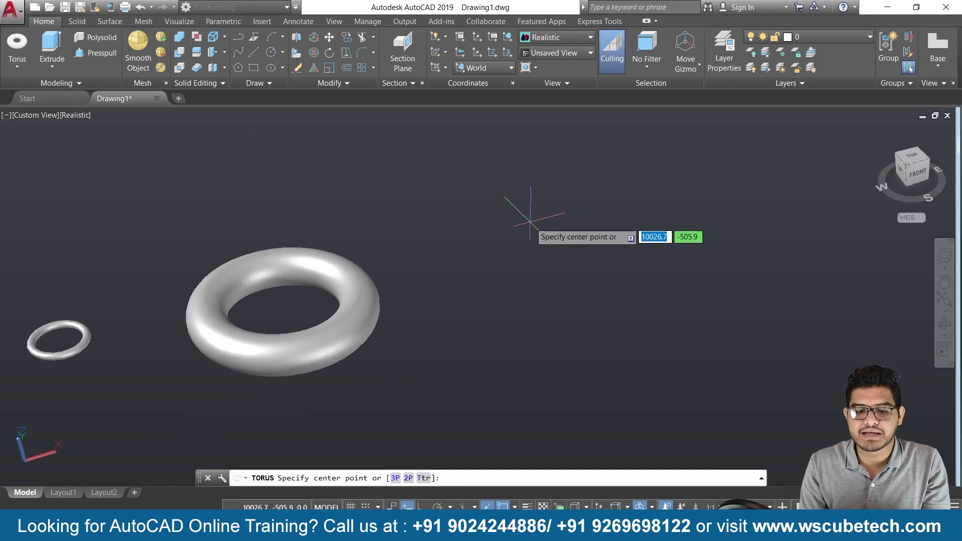
text(2p)
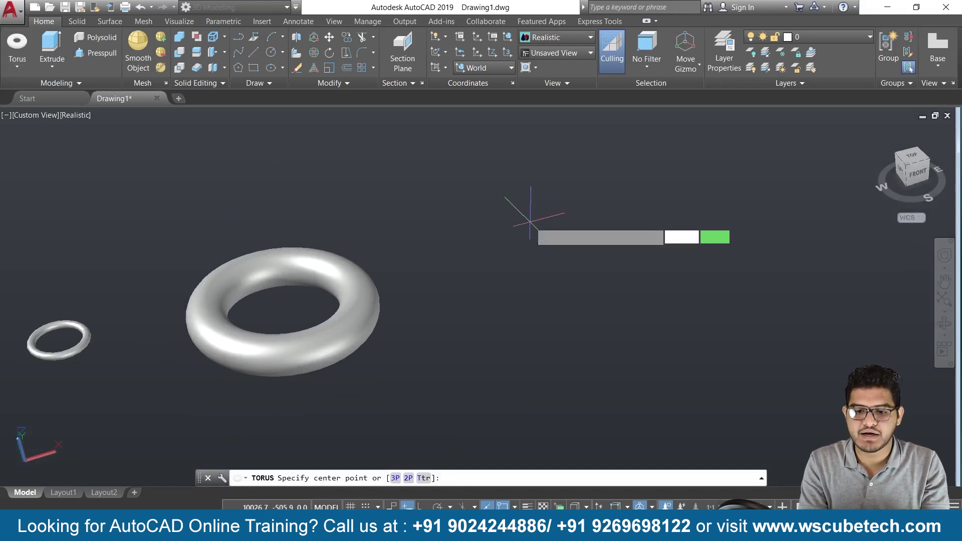
key(Return)
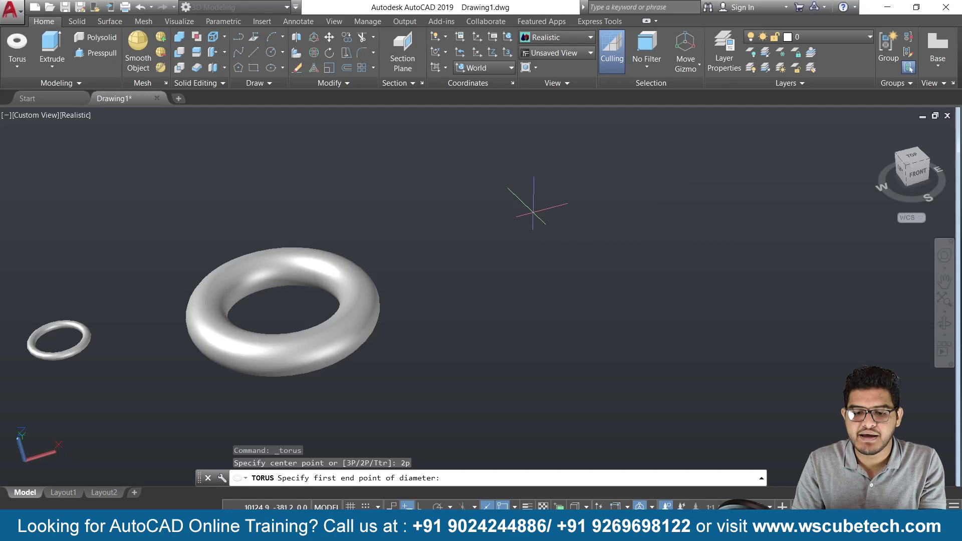
click(526, 211)
click(633, 337)
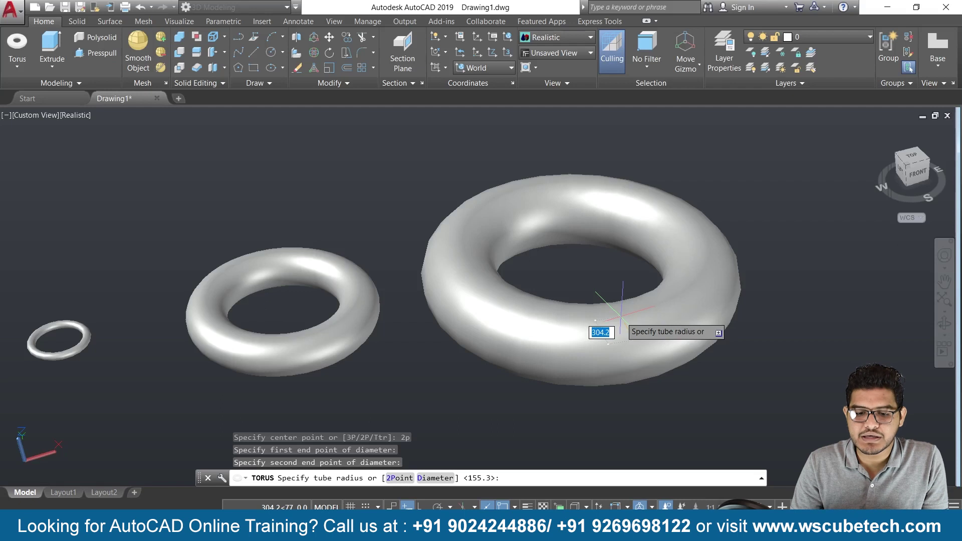
click(624, 321)
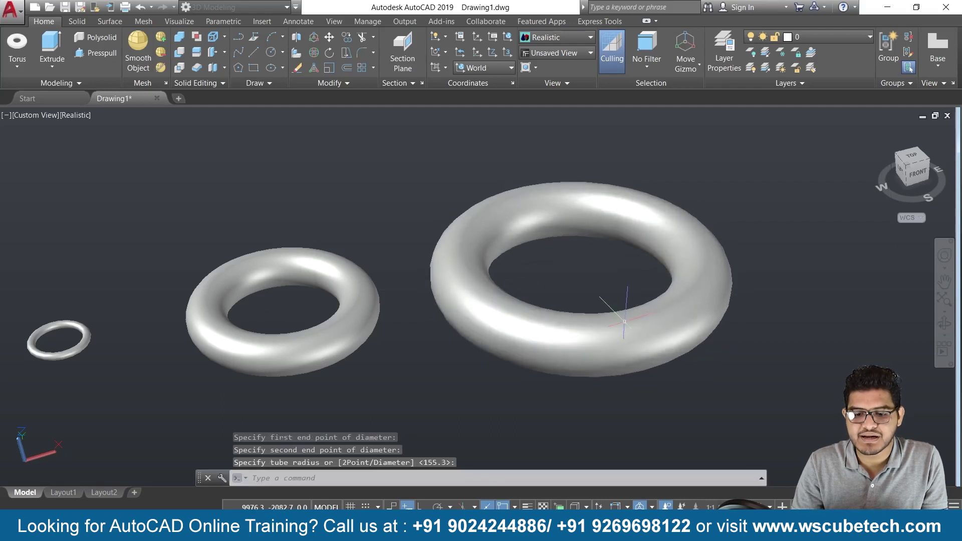
scroll(777, 281, down, 2)
middle_drag(736, 310, 429, 349)
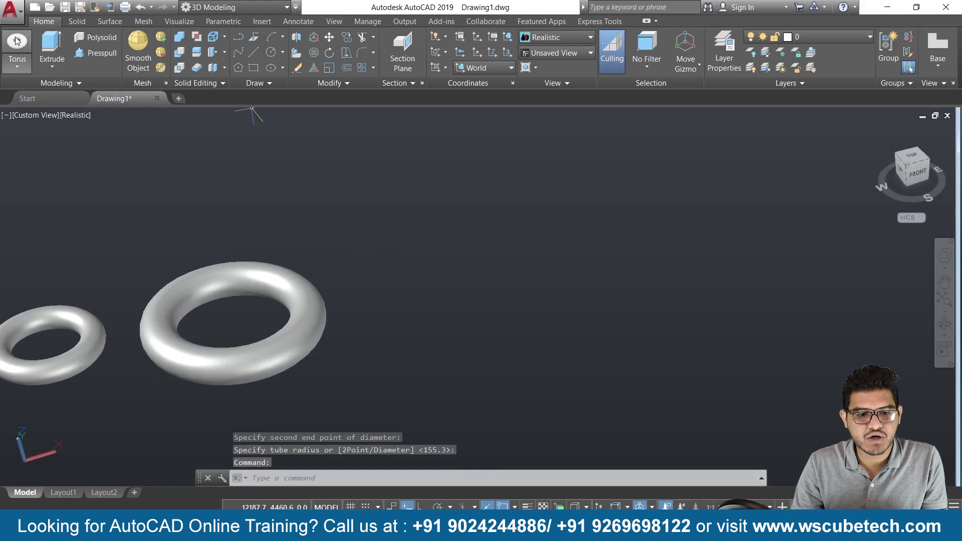
Step: Draw two lines right of the tori, one angled up-right and one lower
click(253, 55)
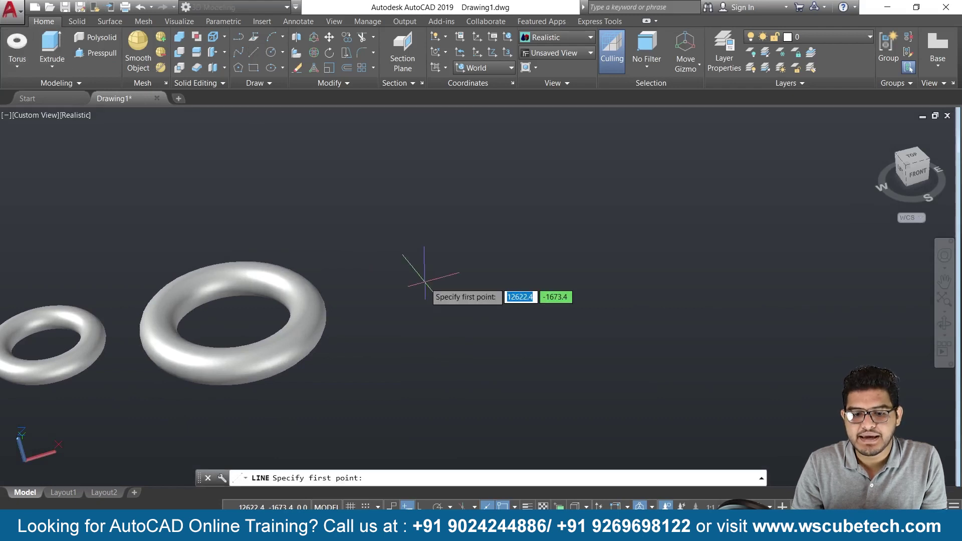
click(425, 281)
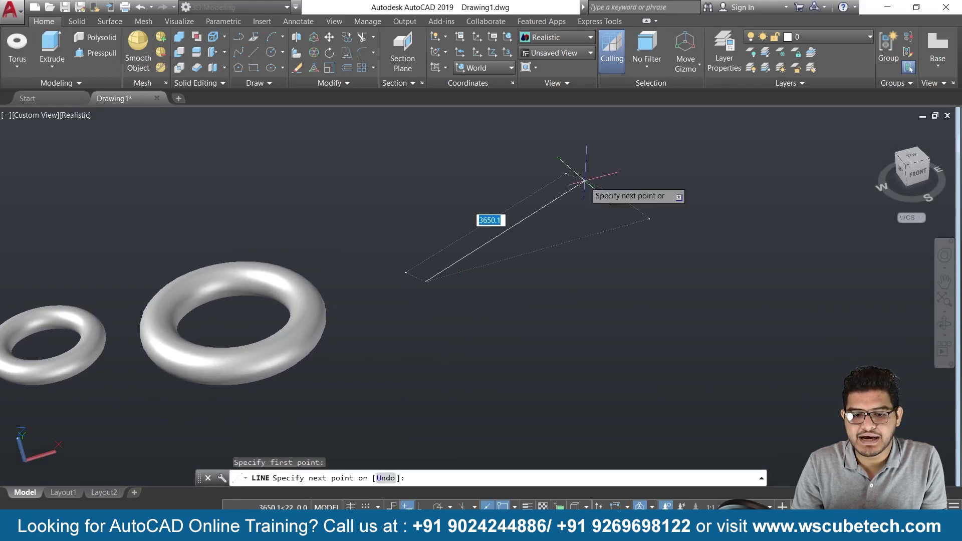
click(620, 167)
key(Return)
key(Return)
click(470, 355)
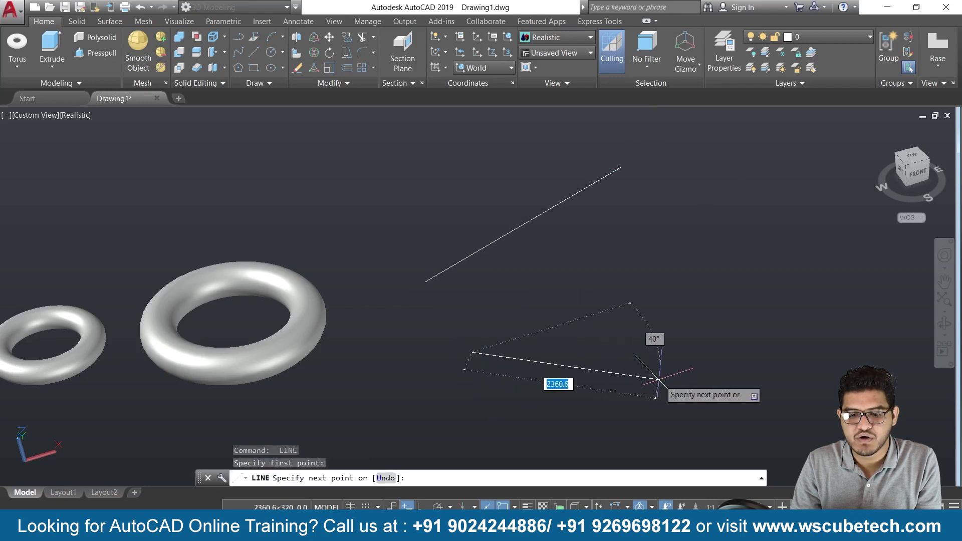
click(694, 376)
key(Return)
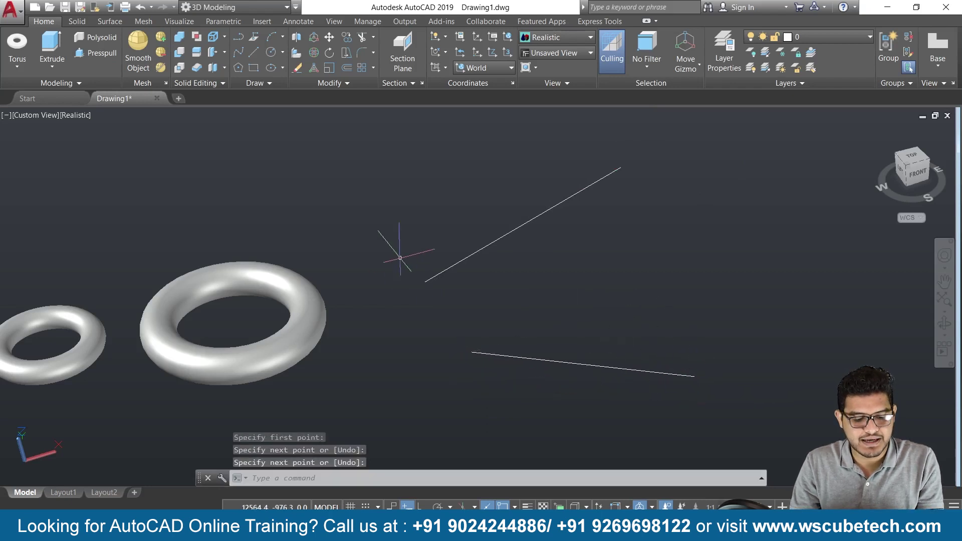
Step: Add a Ttr torus tangent to both lines with radius 200 and tube radius 30
text(o)
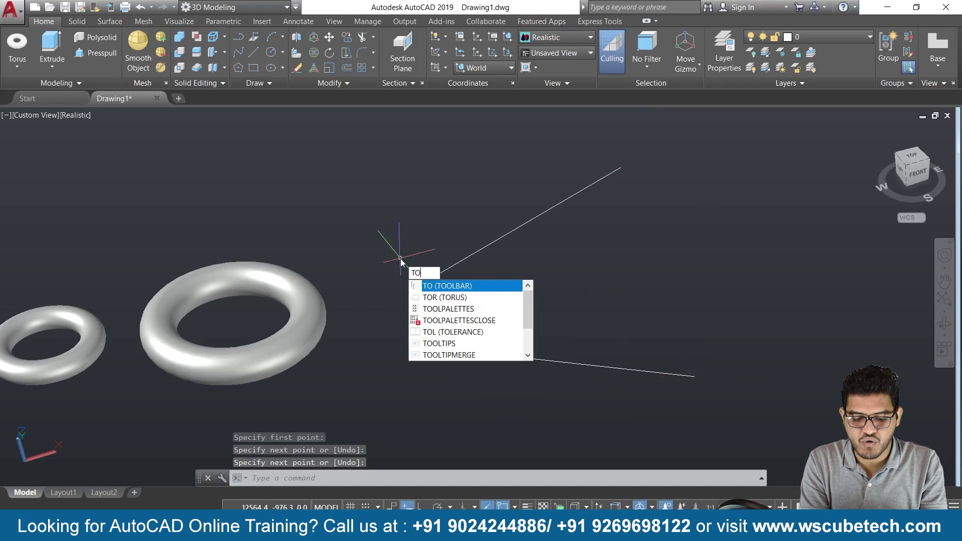
key(Return)
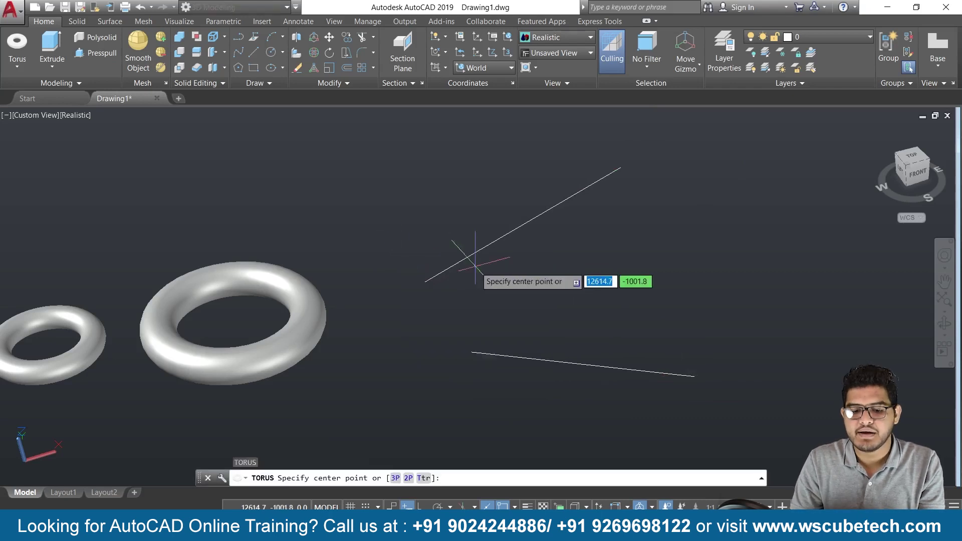
click(423, 478)
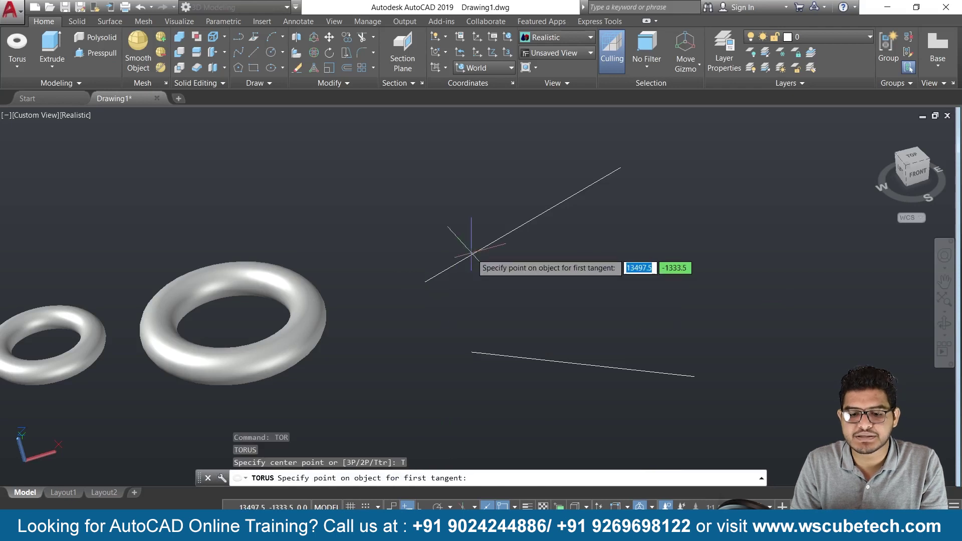
click(523, 225)
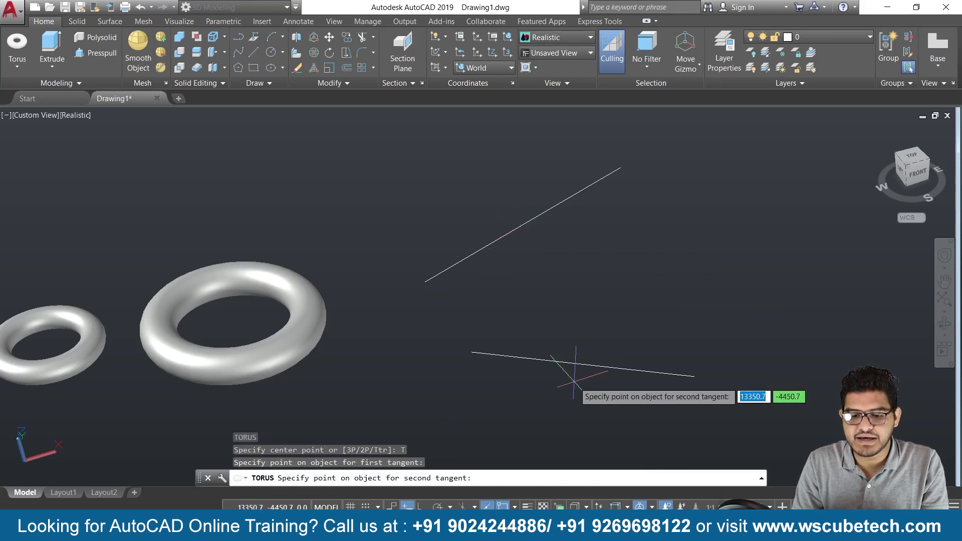
click(588, 364)
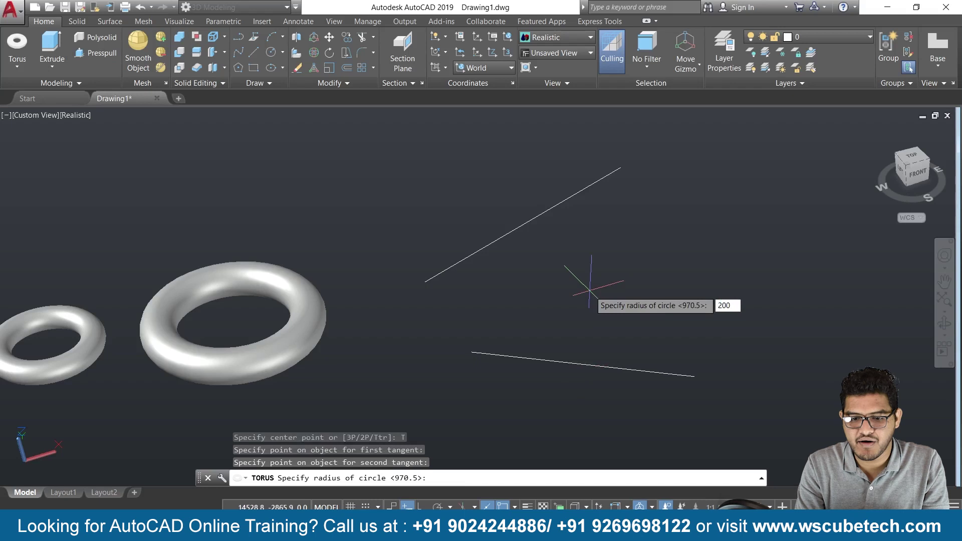
key(Return)
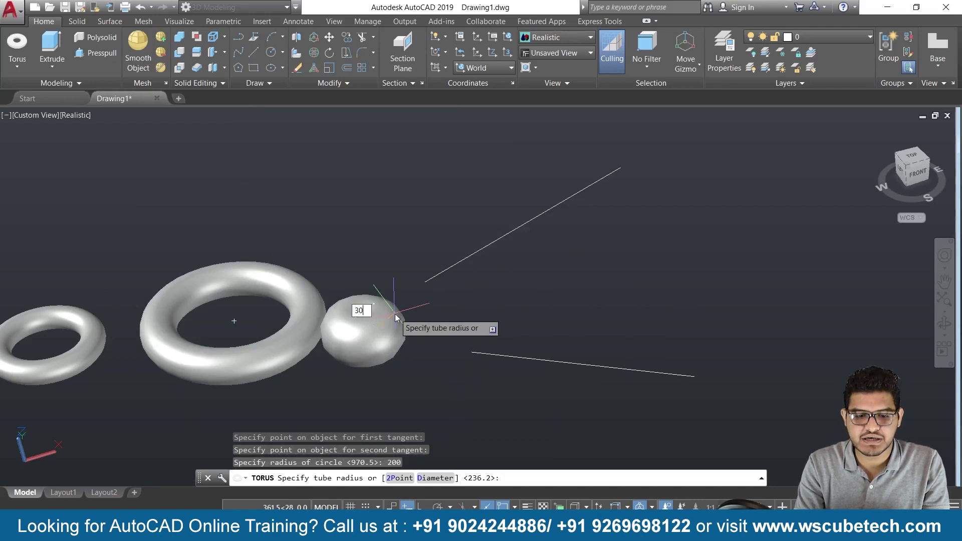
key(Return)
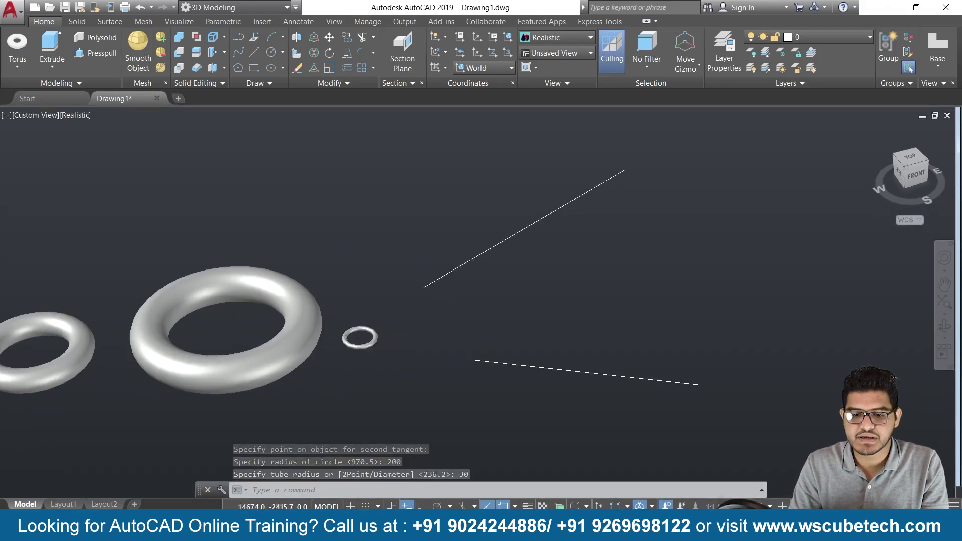
shift+middle_drag(584, 276, 599, 287)
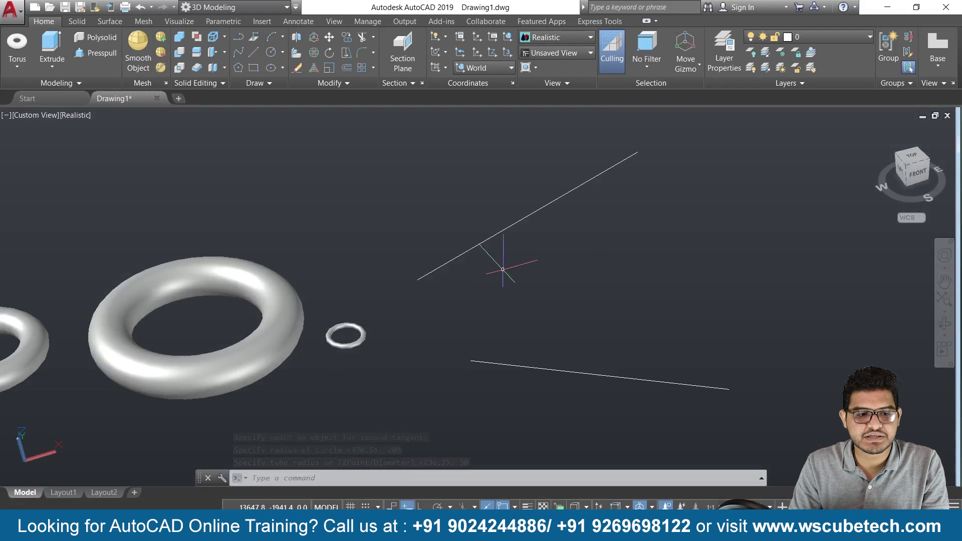
key(Return)
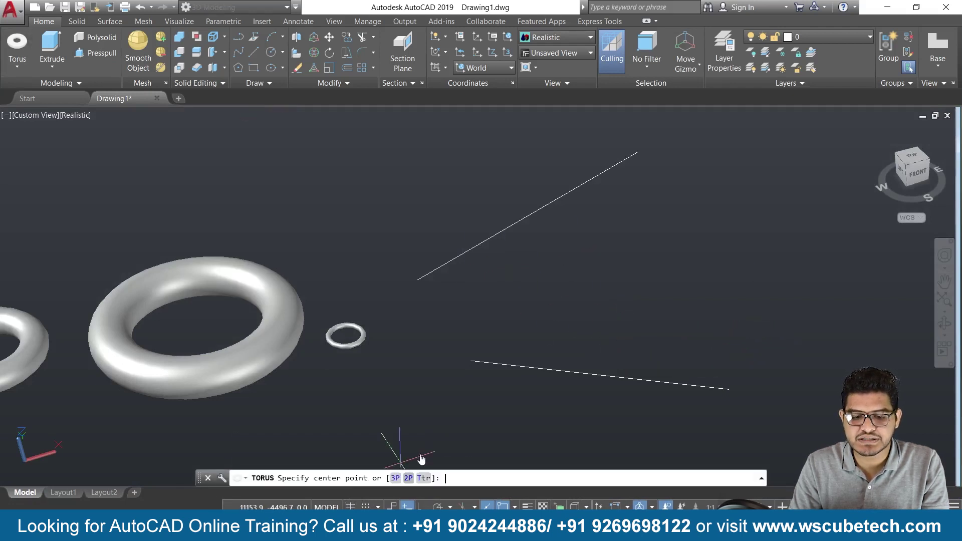
Step: Create a 2P torus with diameter ends on the two lines and a two-point tube radius
click(408, 479)
click(553, 199)
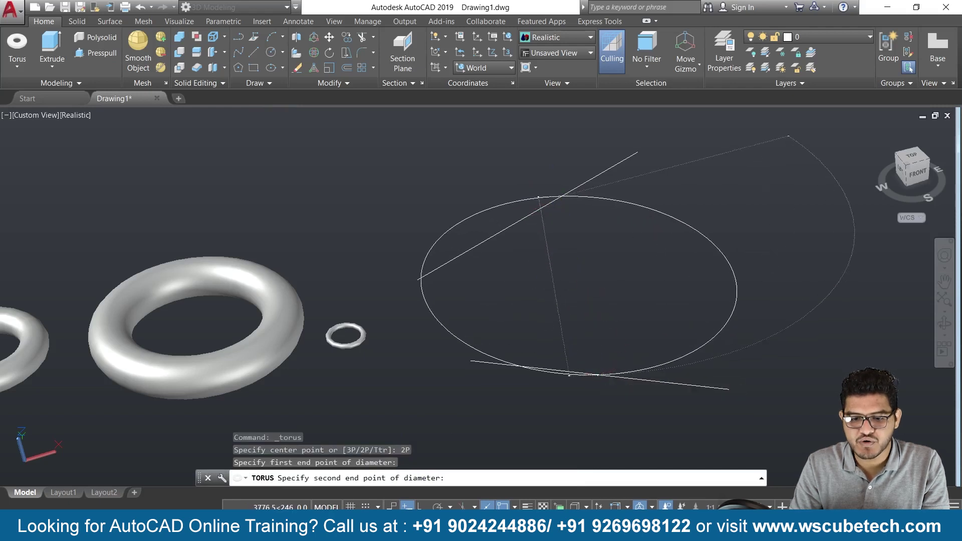
click(597, 375)
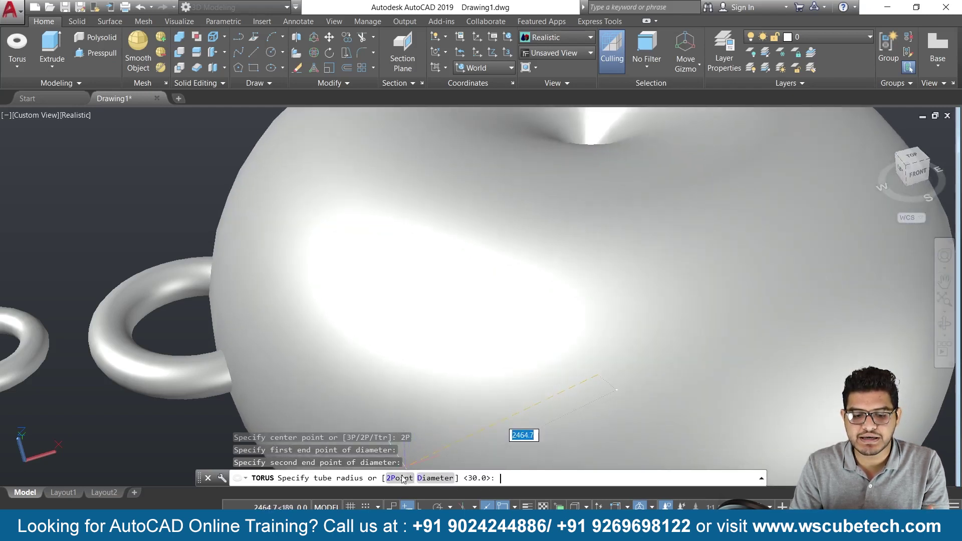
click(402, 477)
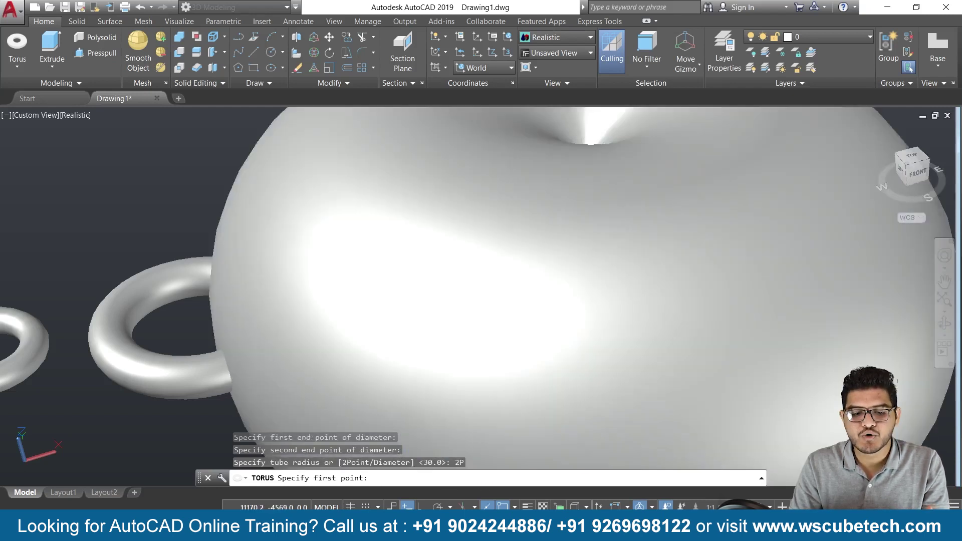
click(197, 323)
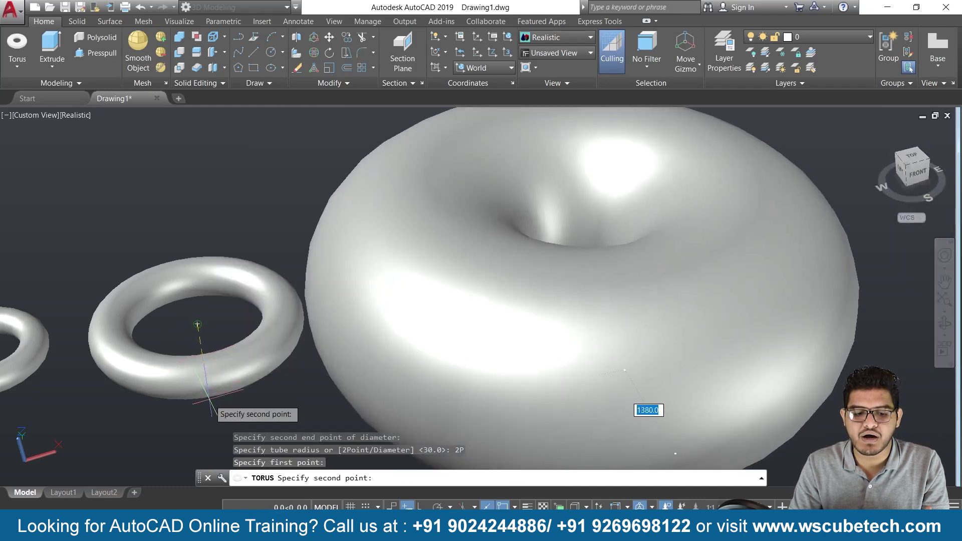
click(346, 336)
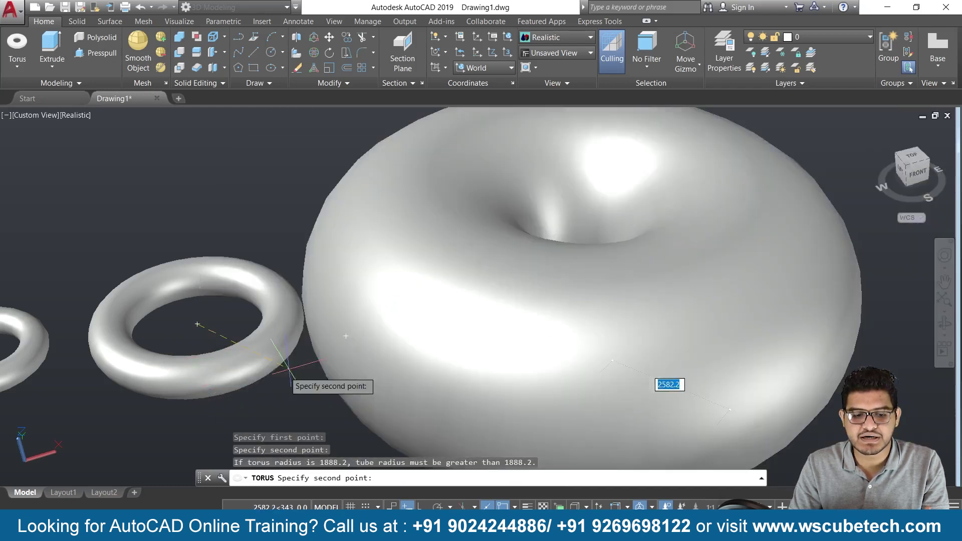
click(211, 414)
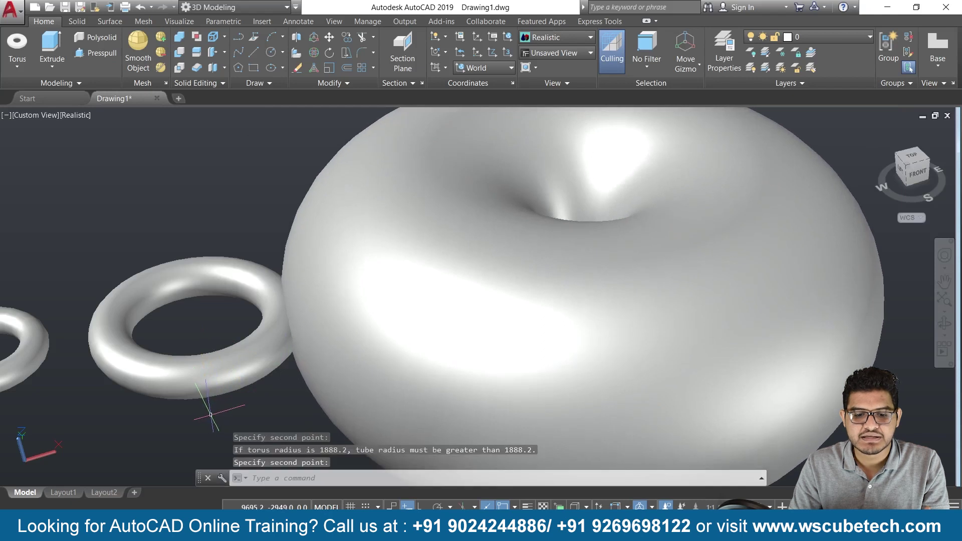
scroll(491, 325, down, 3)
Step: Select and delete all eight tori and lines, then return to the PowerPoint slide show
scroll(491, 326, down, 2)
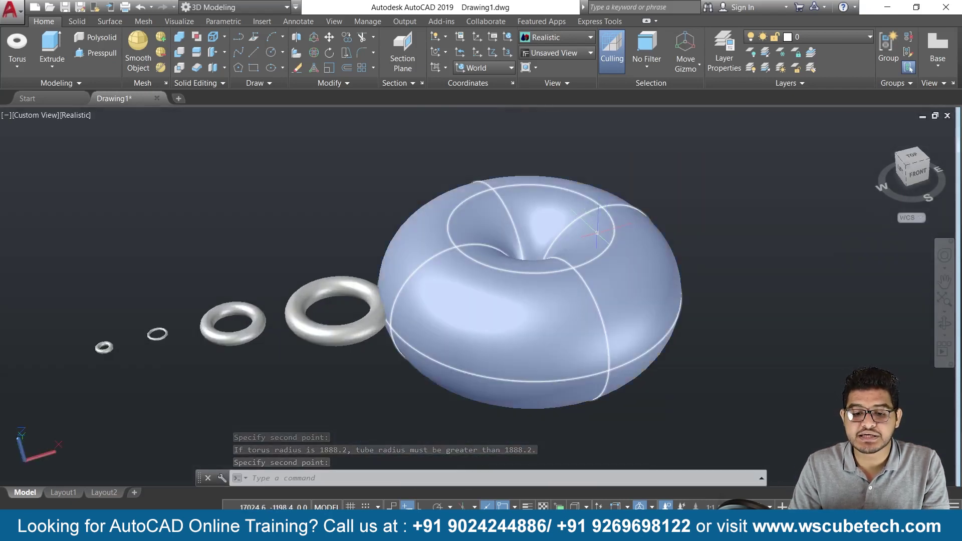
scroll(317, 215, down, 3)
scroll(318, 215, down, 2)
scroll(324, 232, up, 3)
scroll(324, 232, up, 2)
key(ctrl+a)
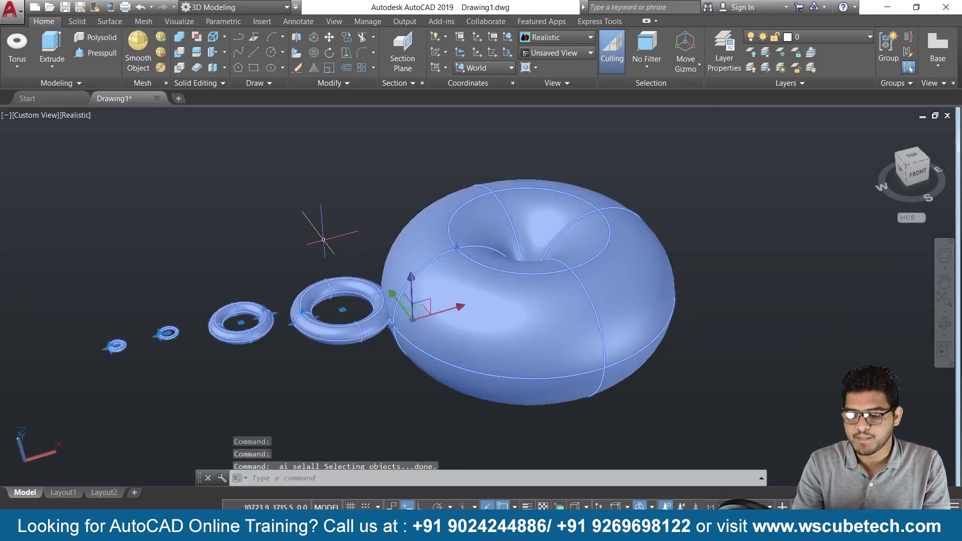
key(Delete)
key(alt+Tab)
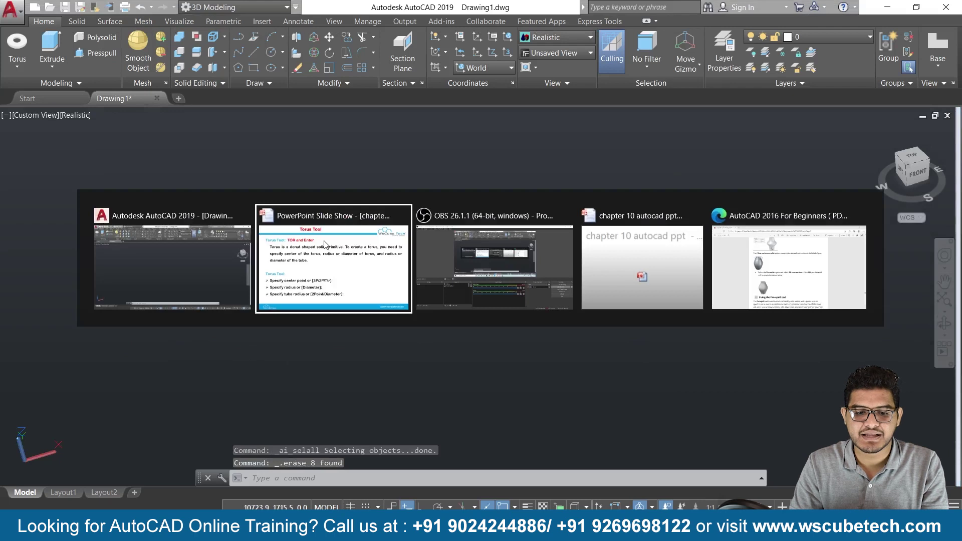
Step: Advance the PowerPoint slide show from the Torus Tool slide to the closing Thank You slide
key(Right)
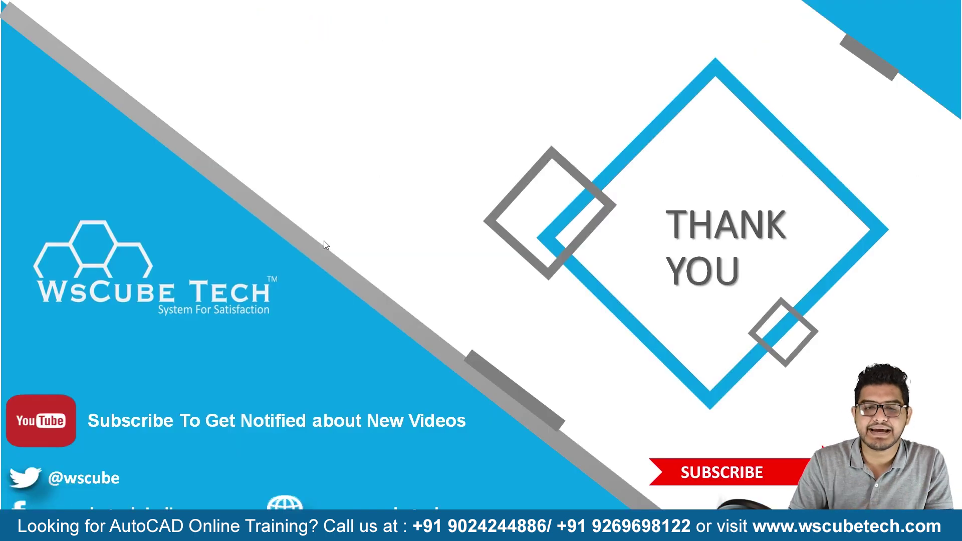